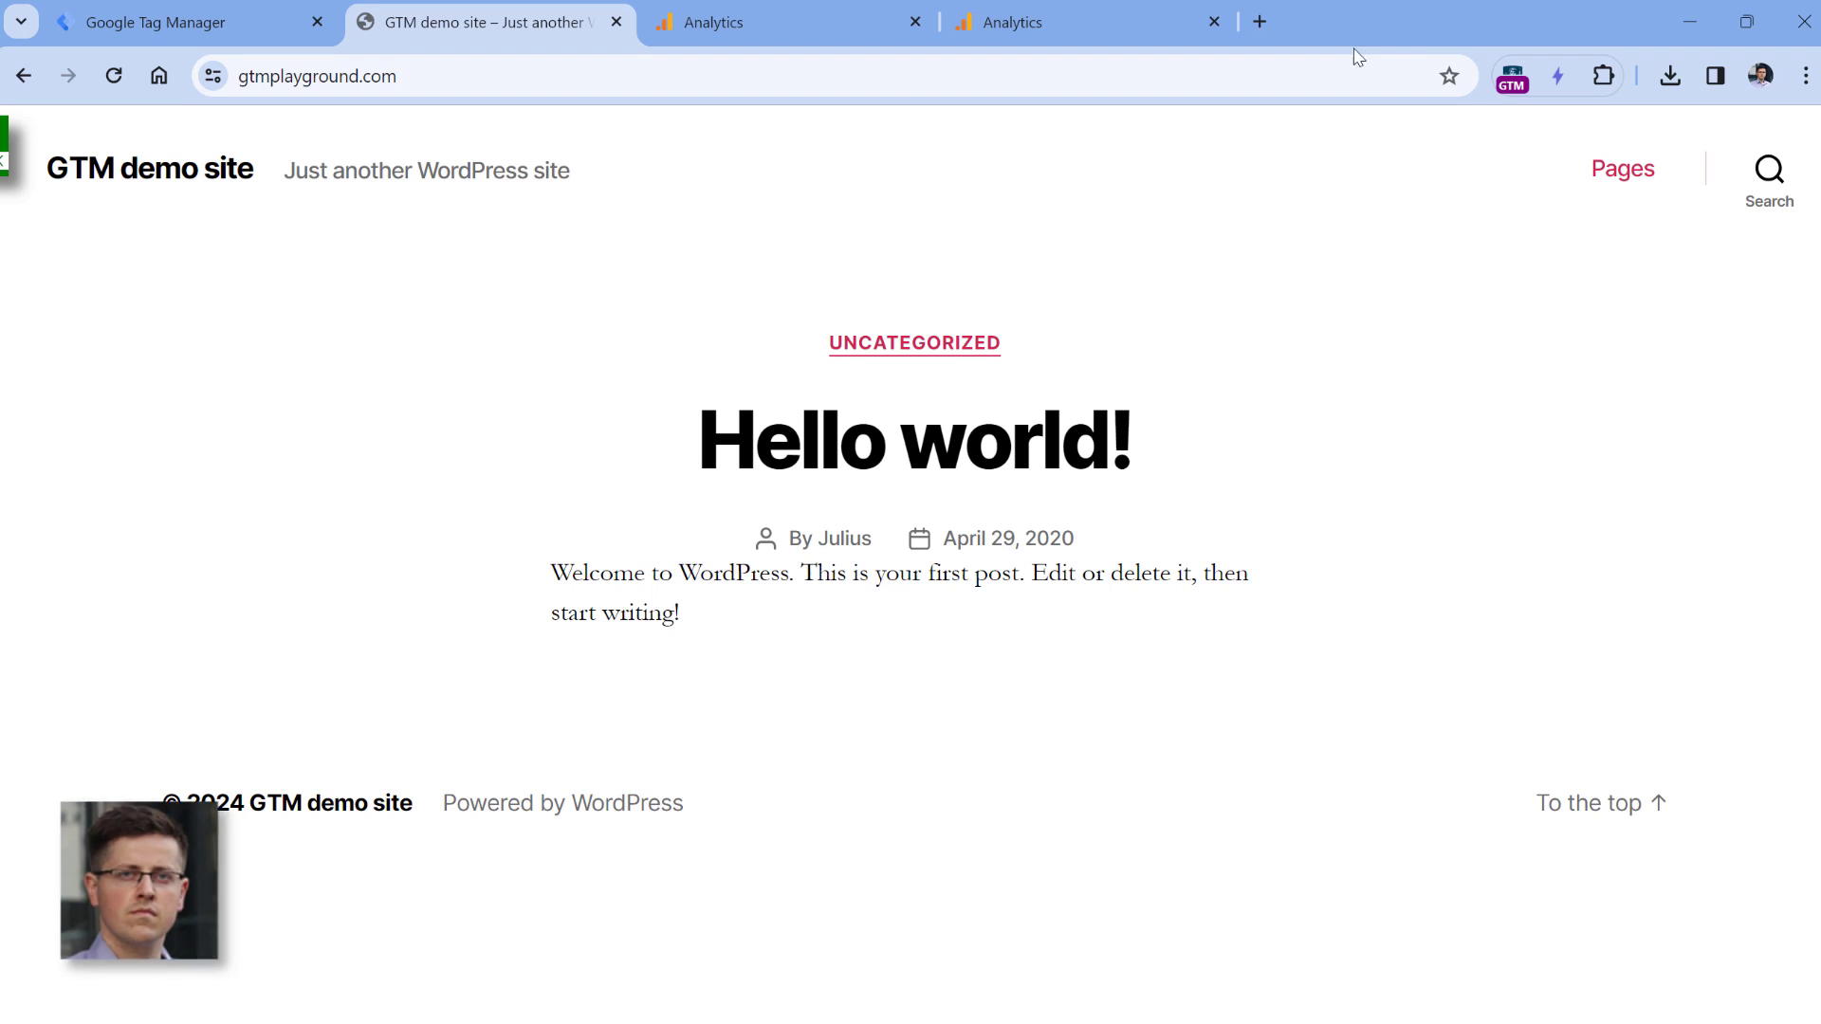
- Open DevTools, filter Network requests by 'collect' and reload to capture the GA4 ping
left_click(1805, 76)
mouse_move(1423, 812)
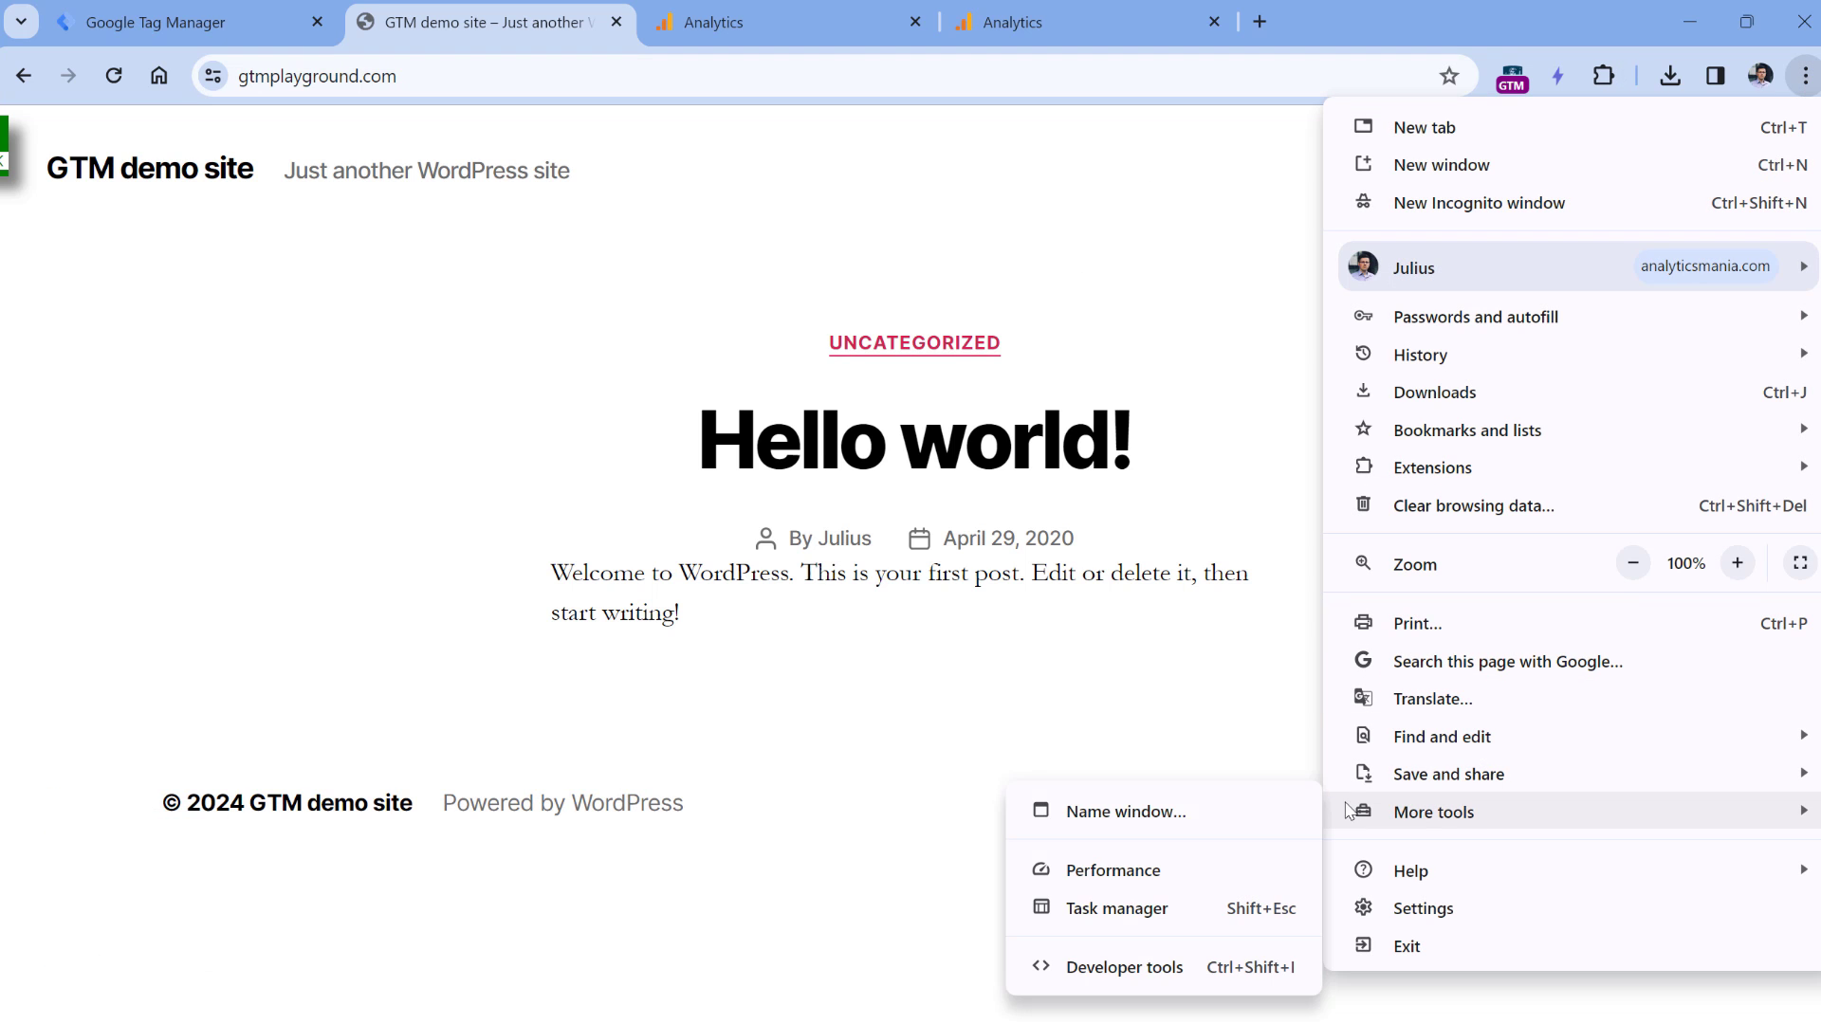
left_click(1143, 975)
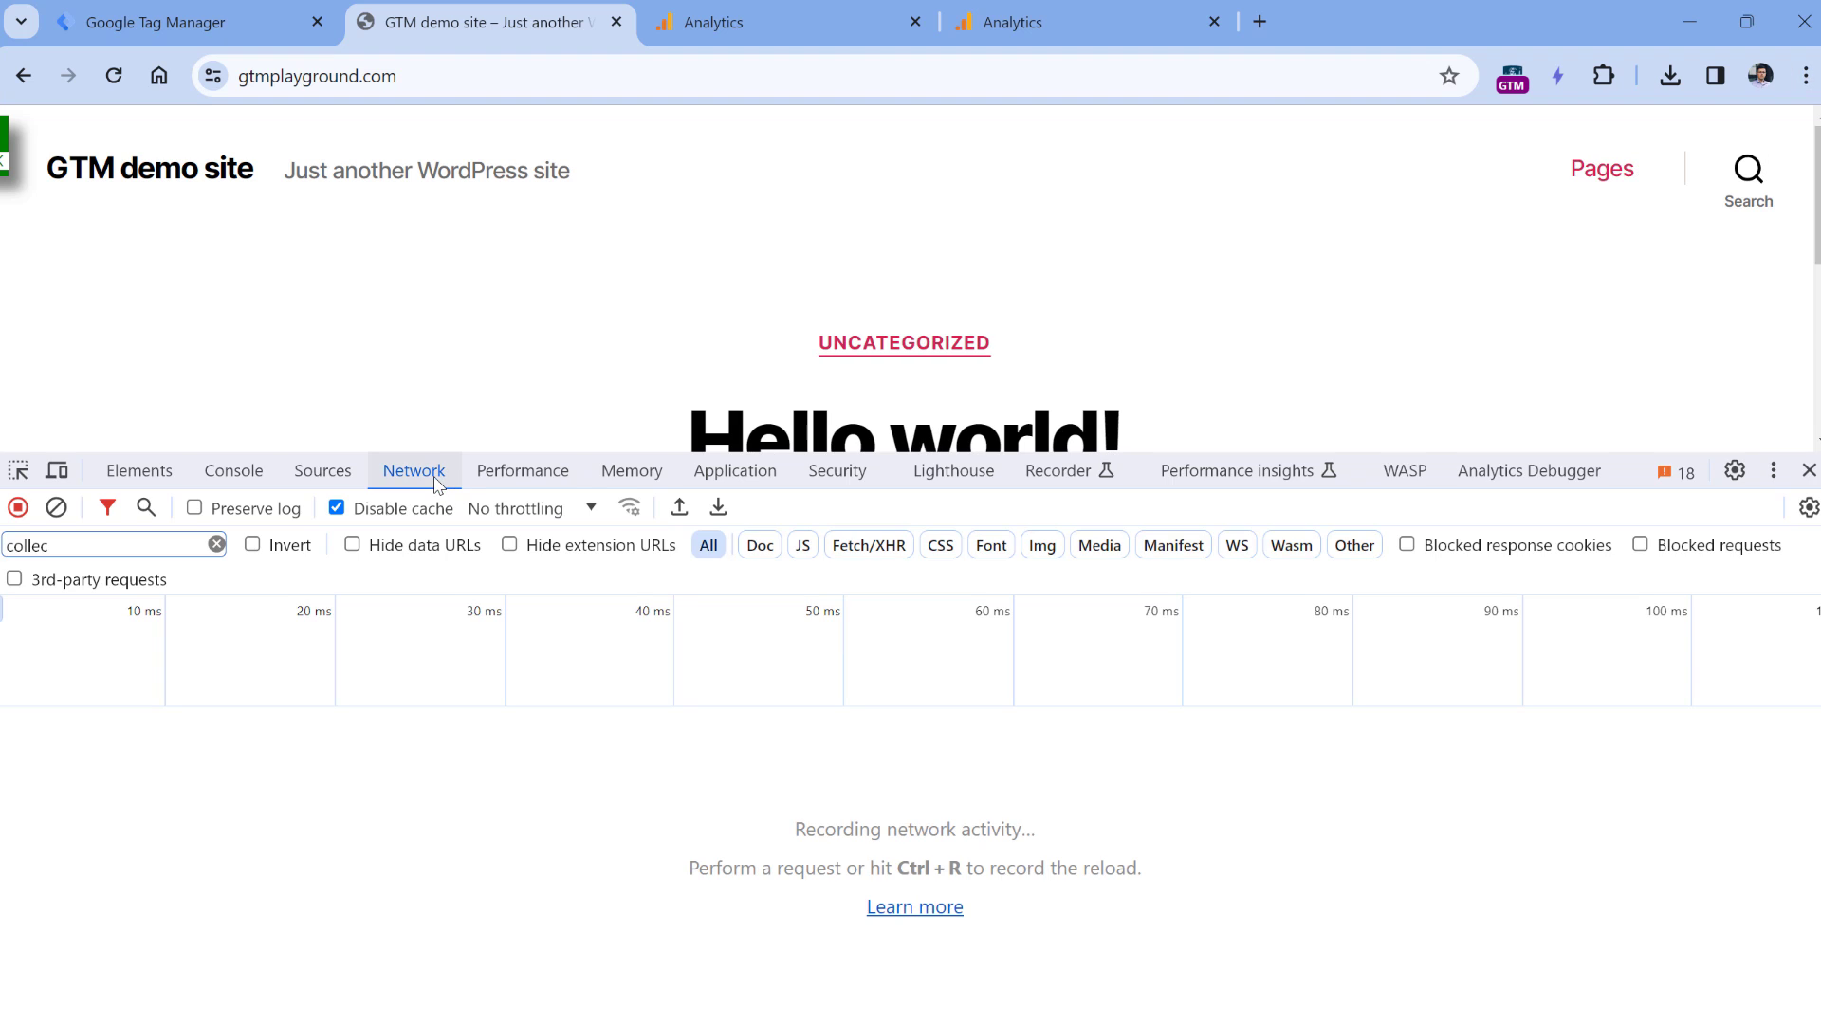
double_click(28, 546)
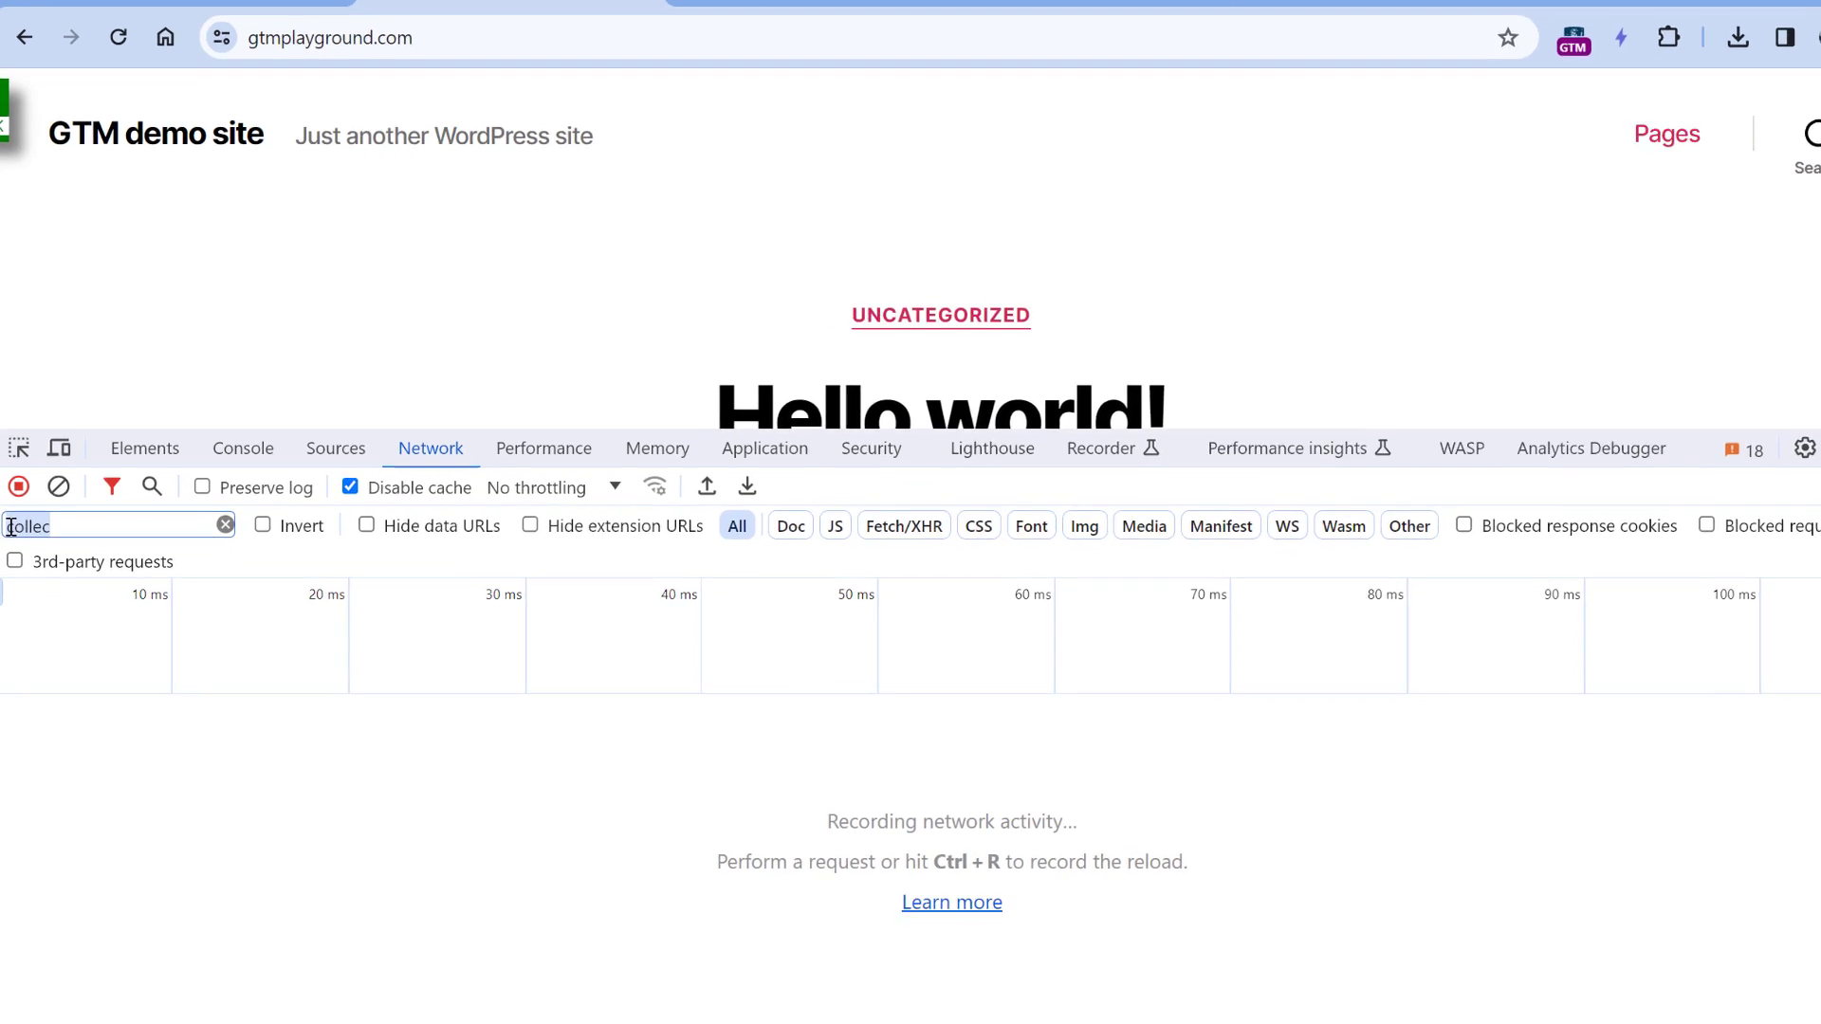
type("collect")
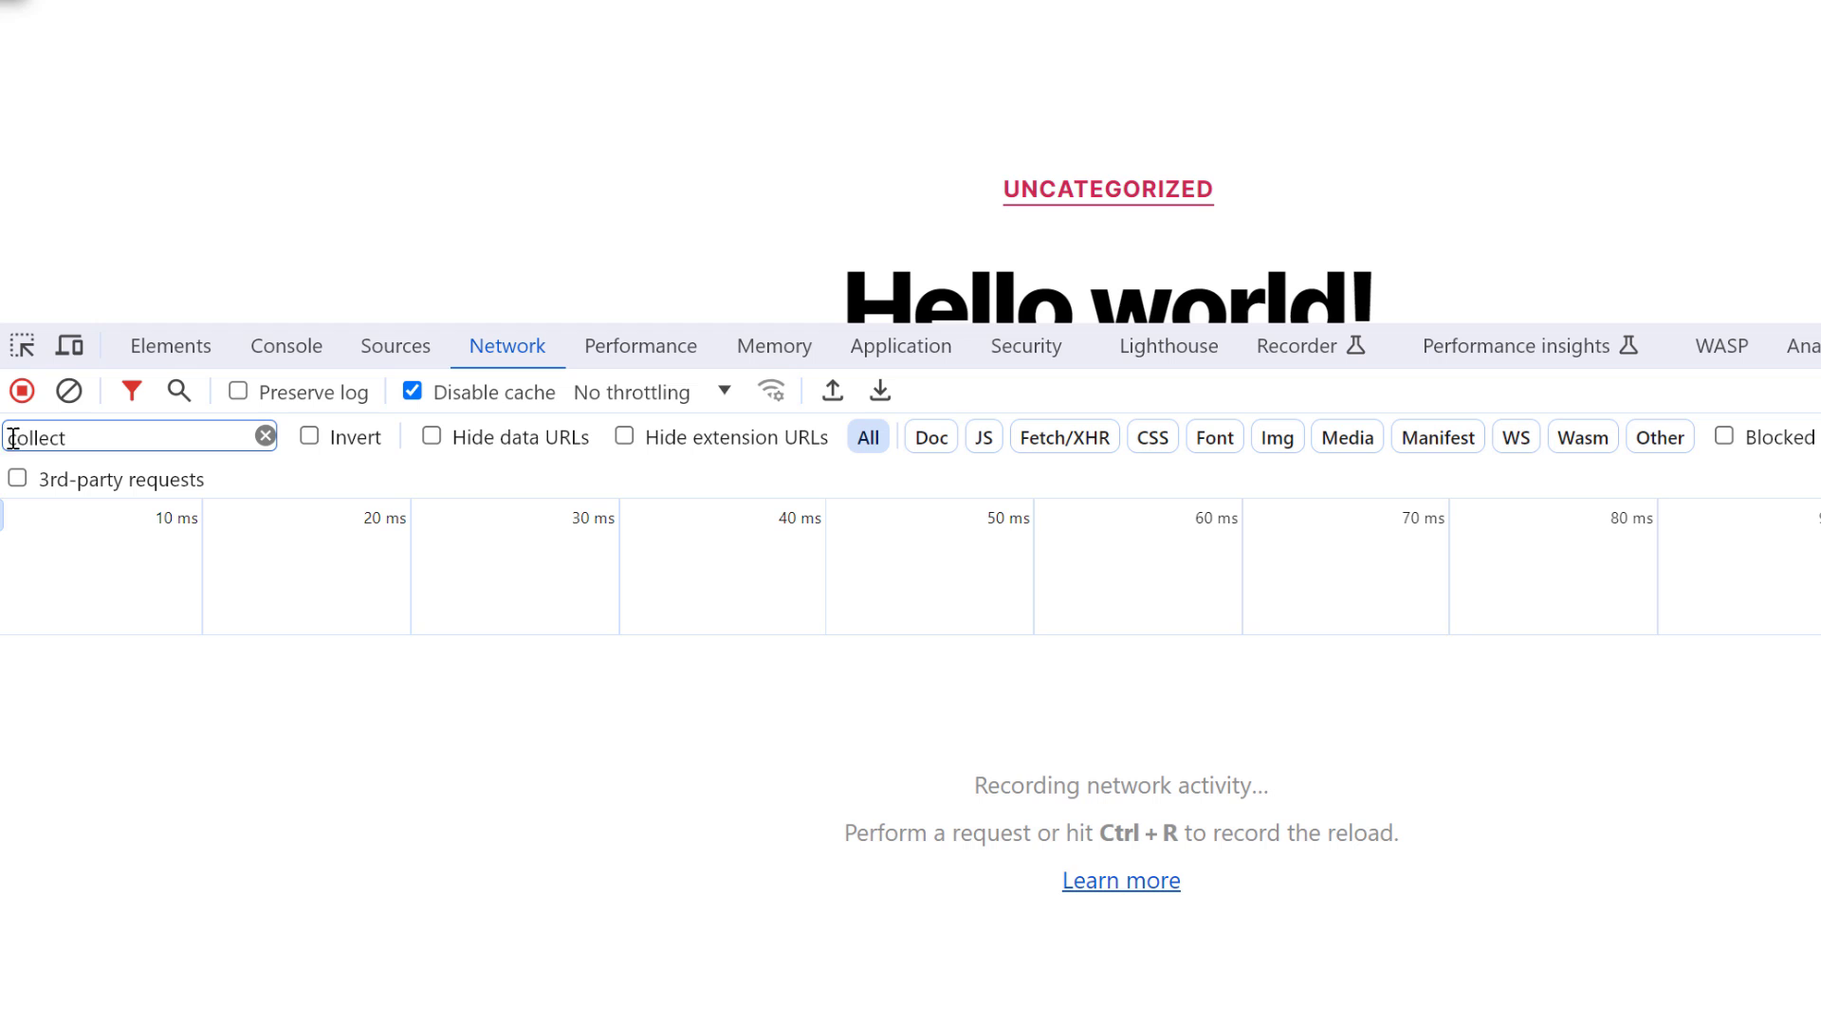
key("ctrl+r")
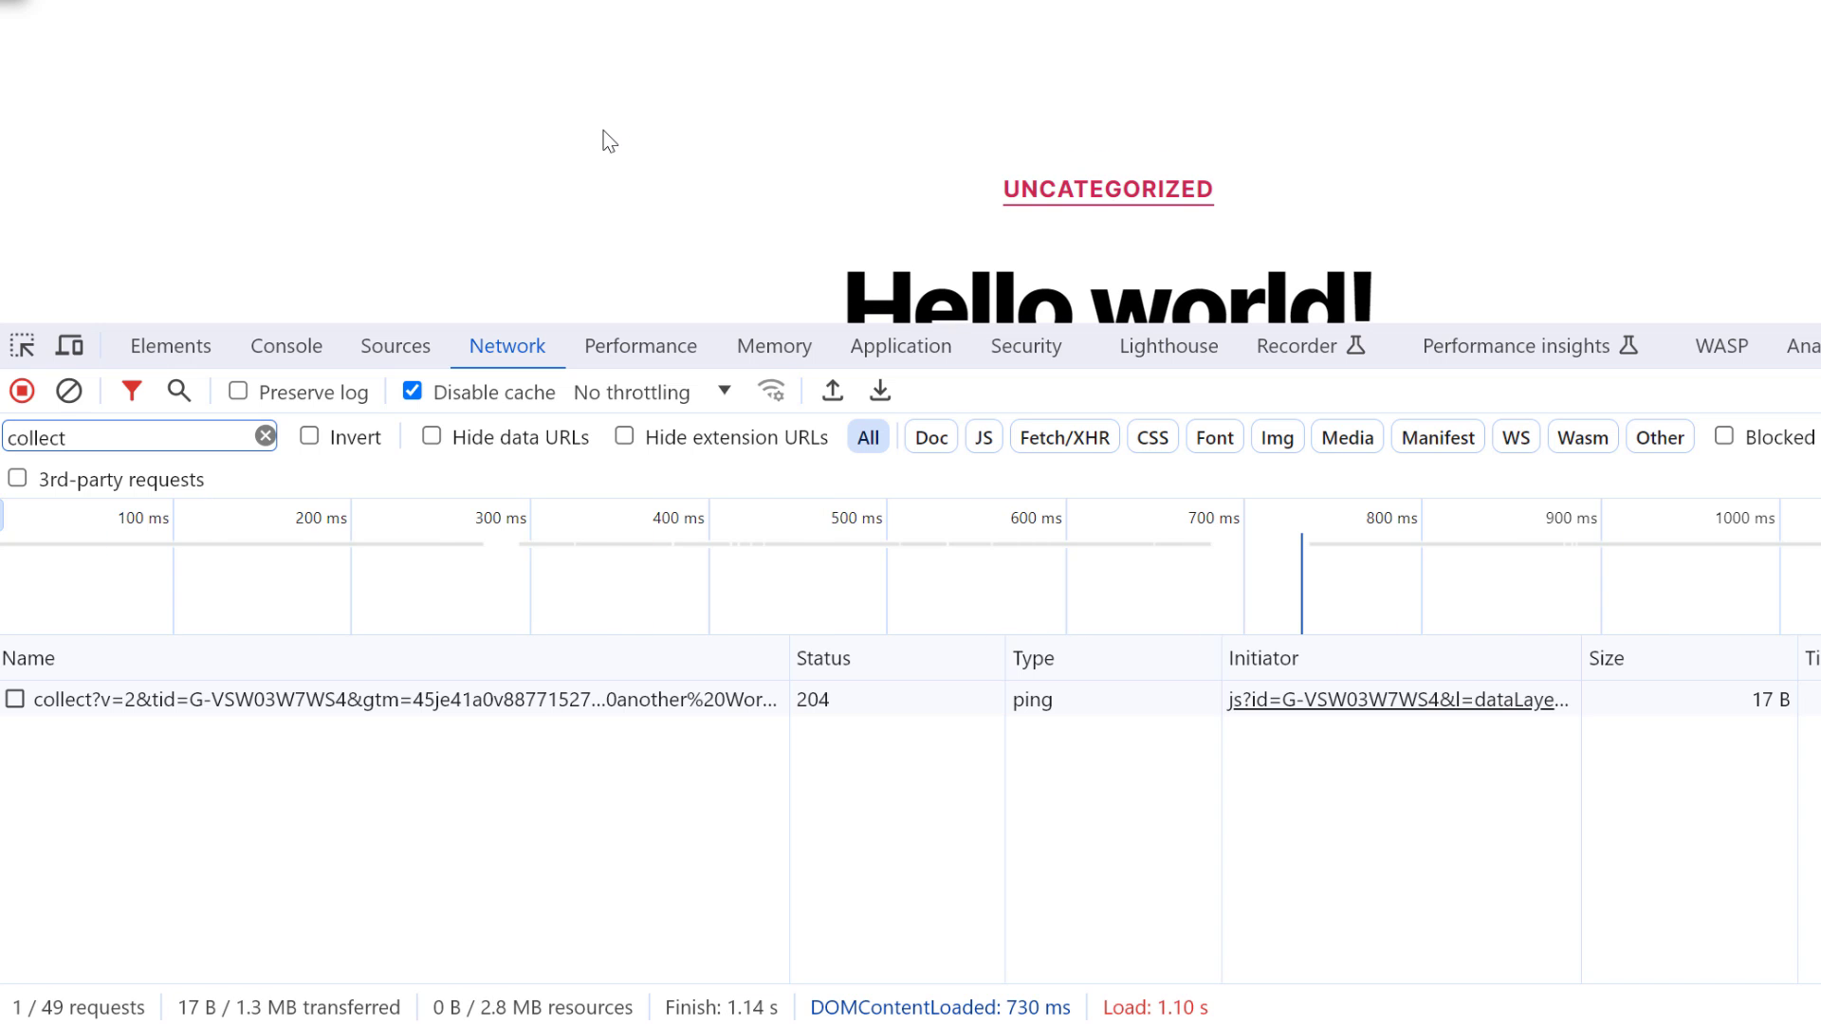
- Inspect the collect request's headers, highlighting the analytics.google.com URL and tid G-VSW03W7WS4
left_click(305, 706)
left_click(906, 658)
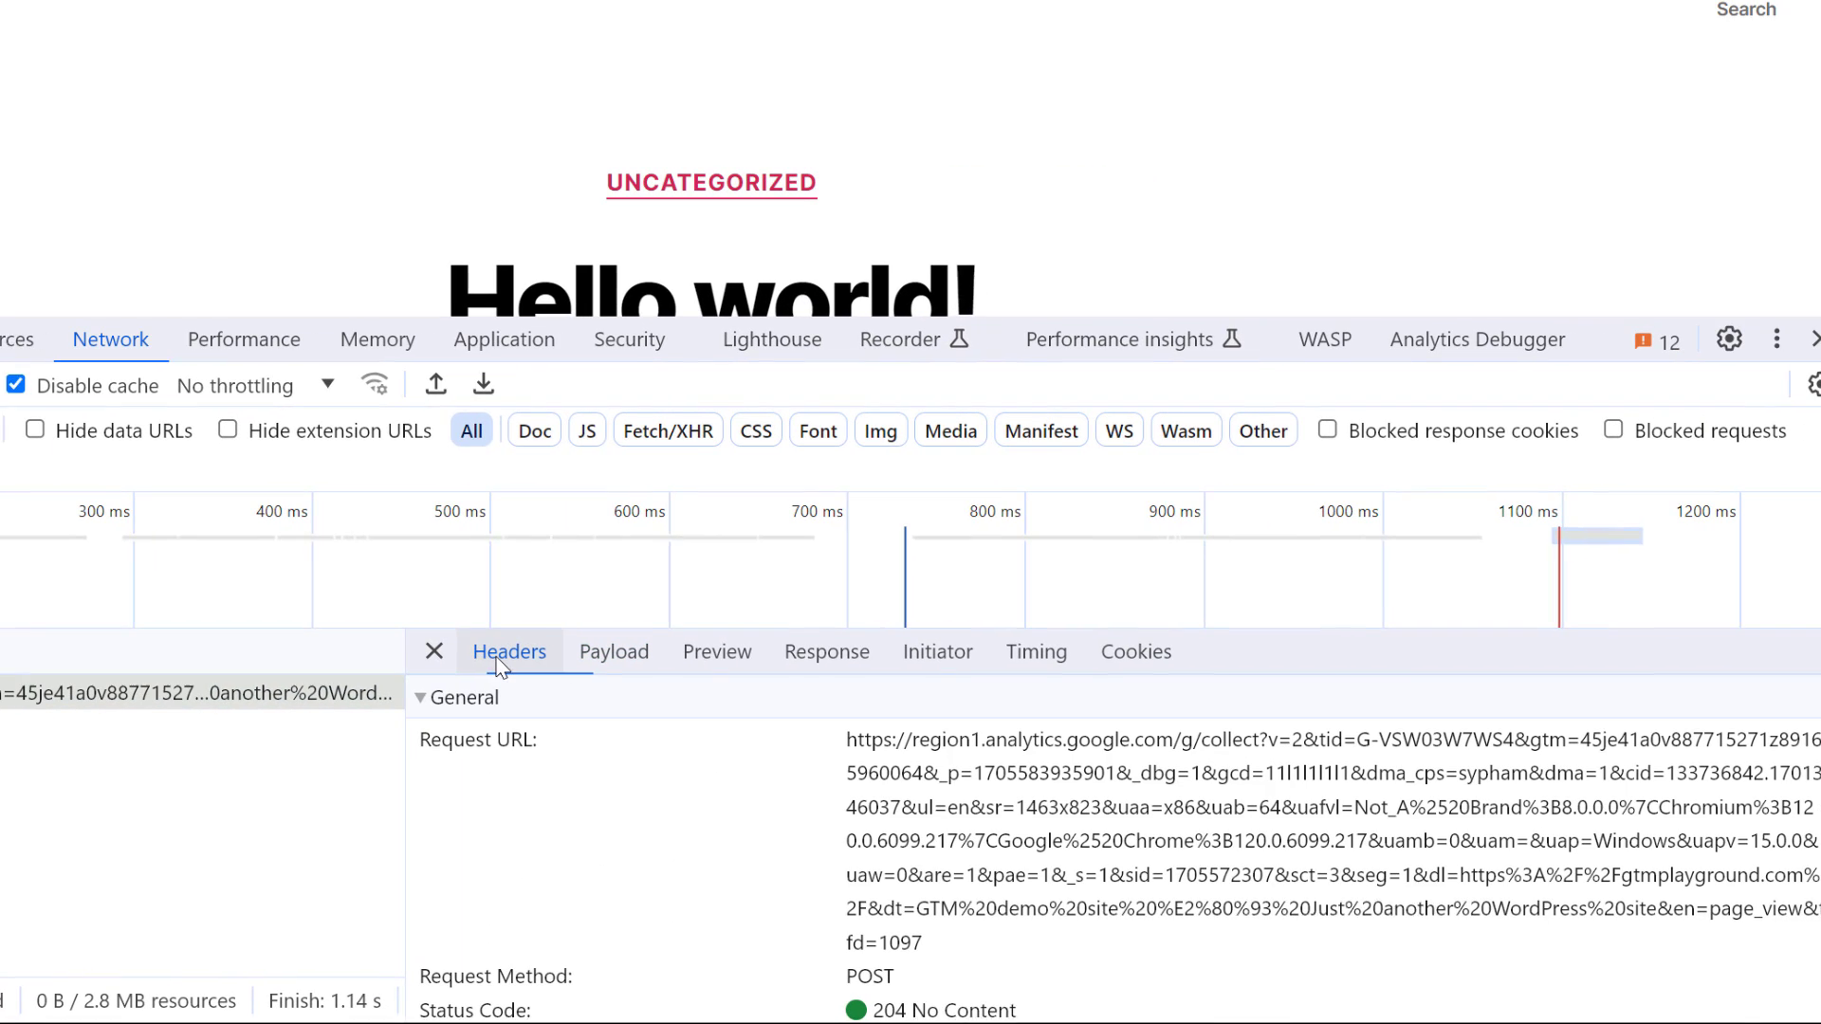
left_click_drag(963, 762, 1099, 749)
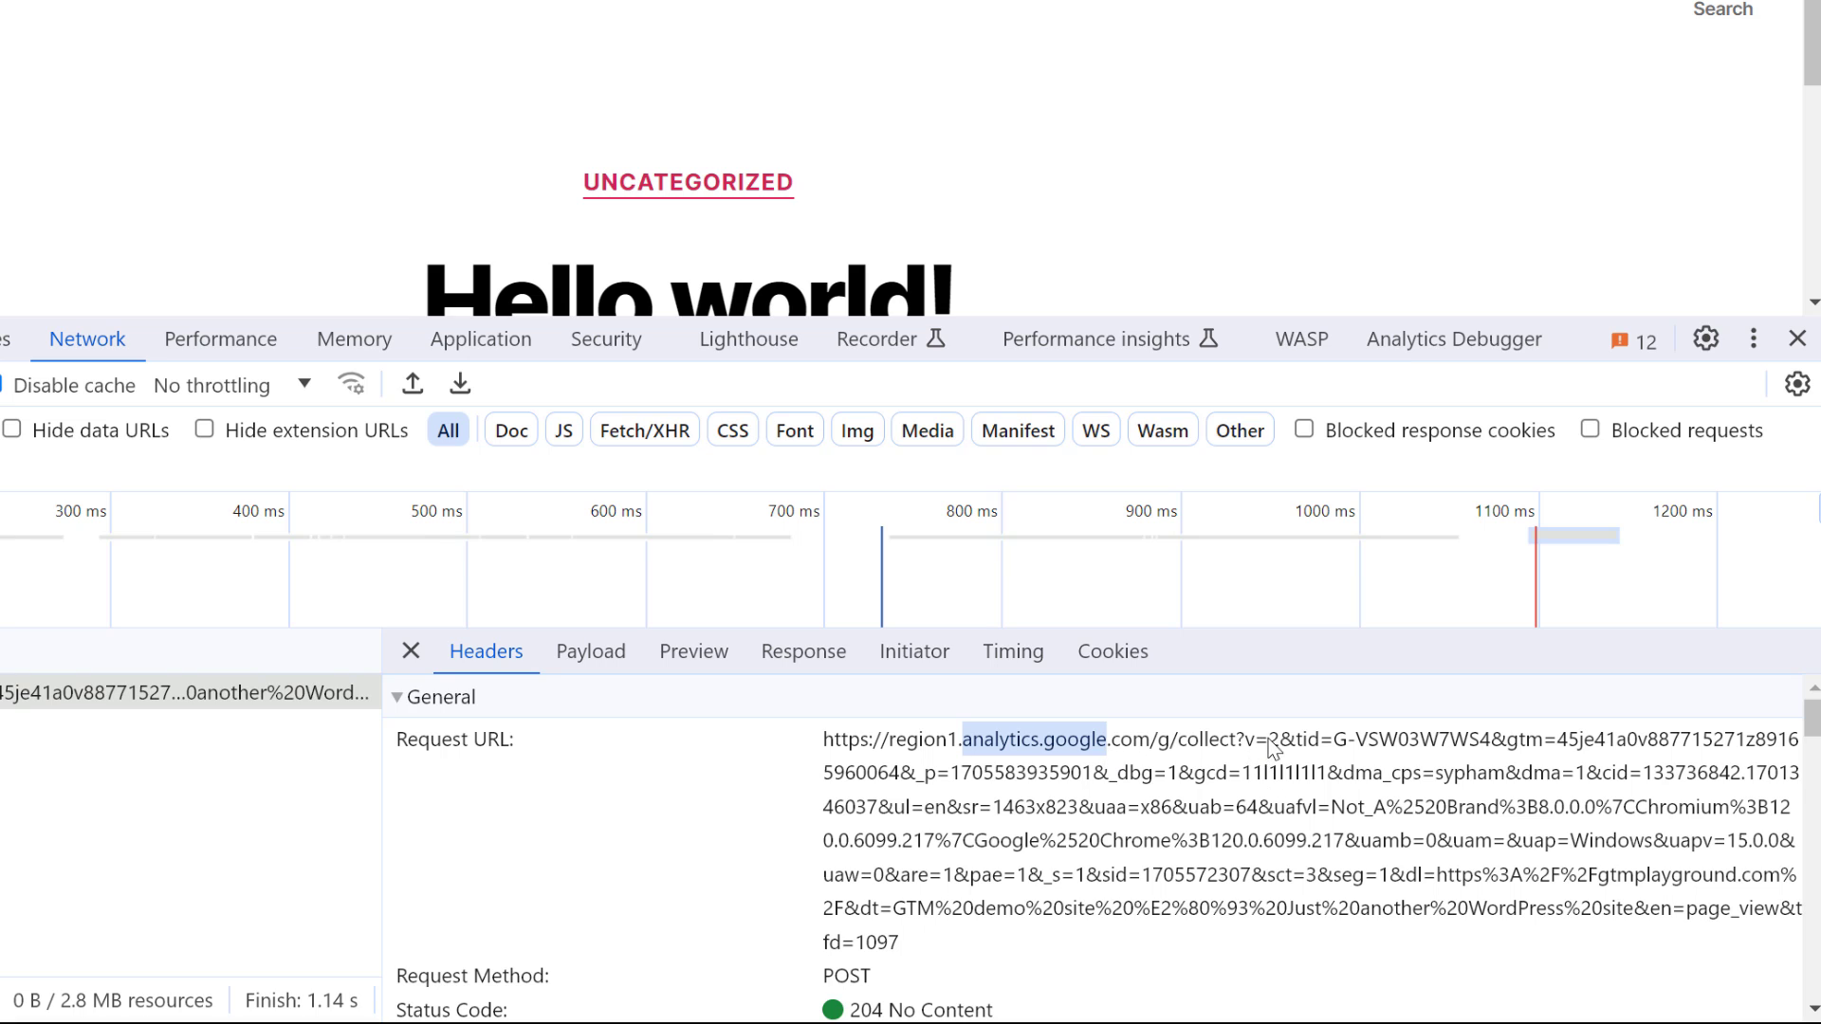
left_click_drag(1268, 745, 1276, 949)
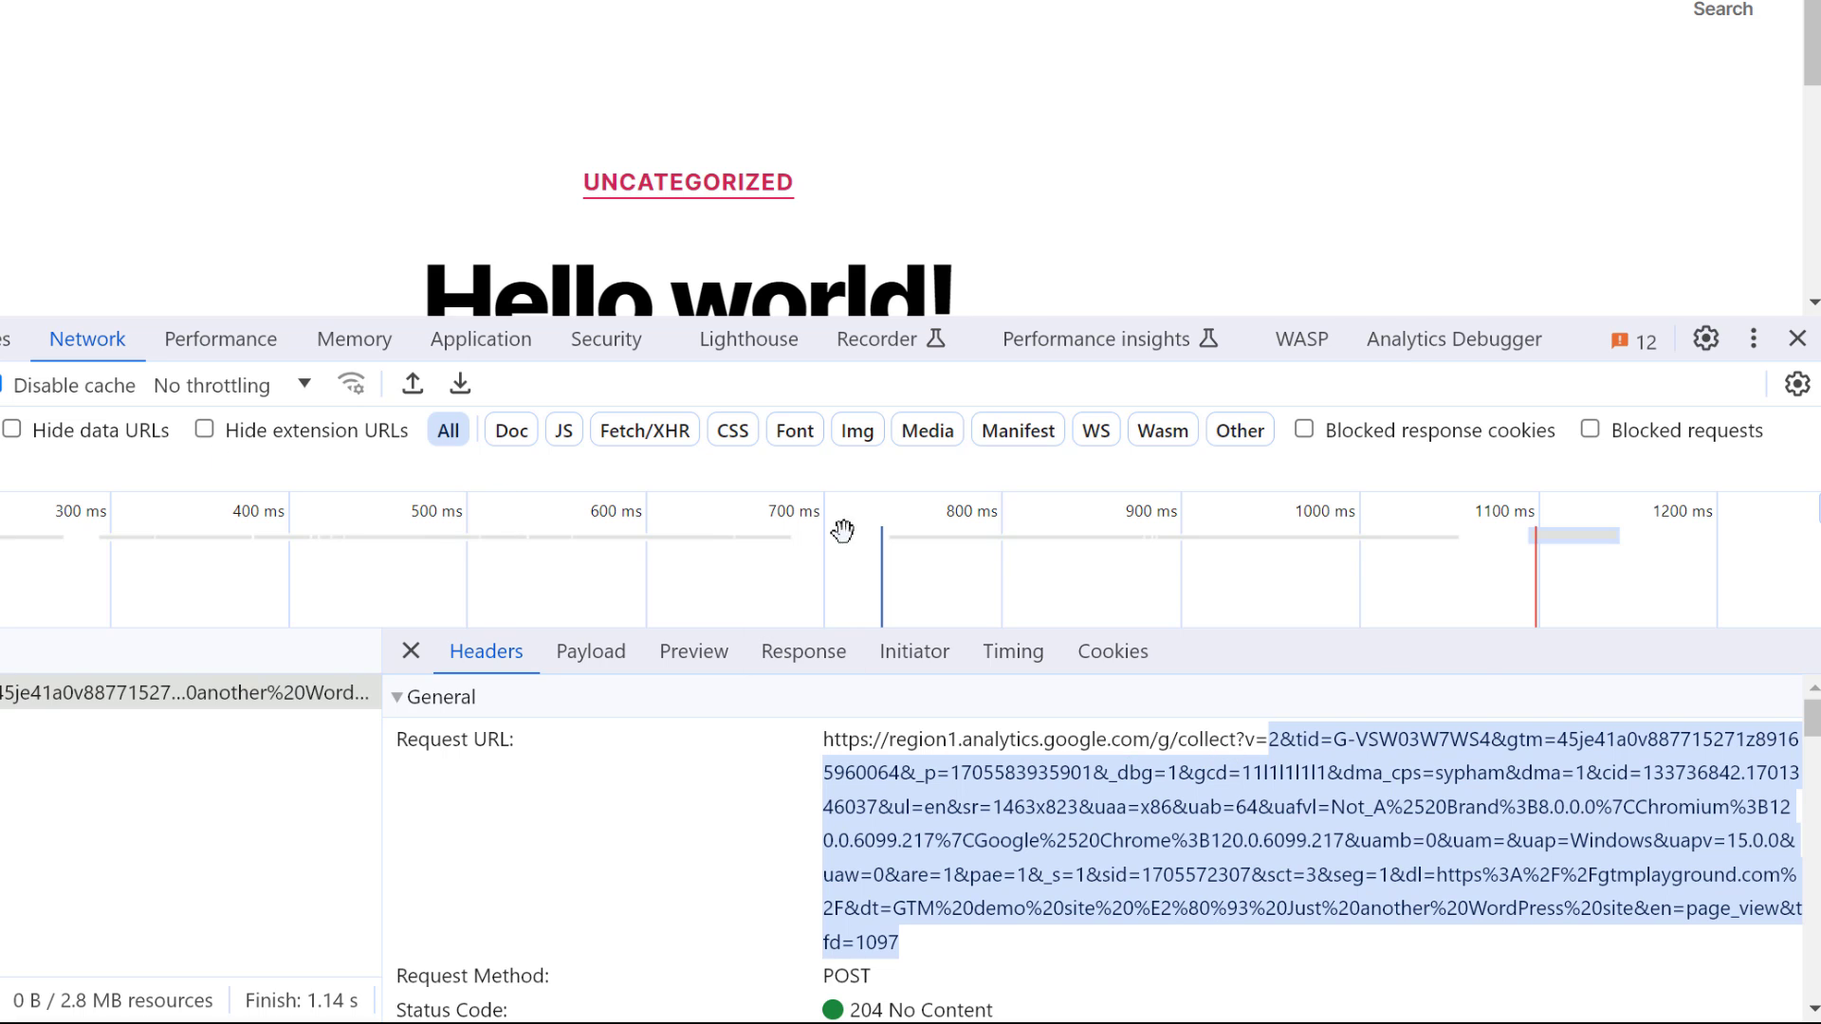
left_click(1340, 743)
left_click_drag(1337, 743, 1473, 743)
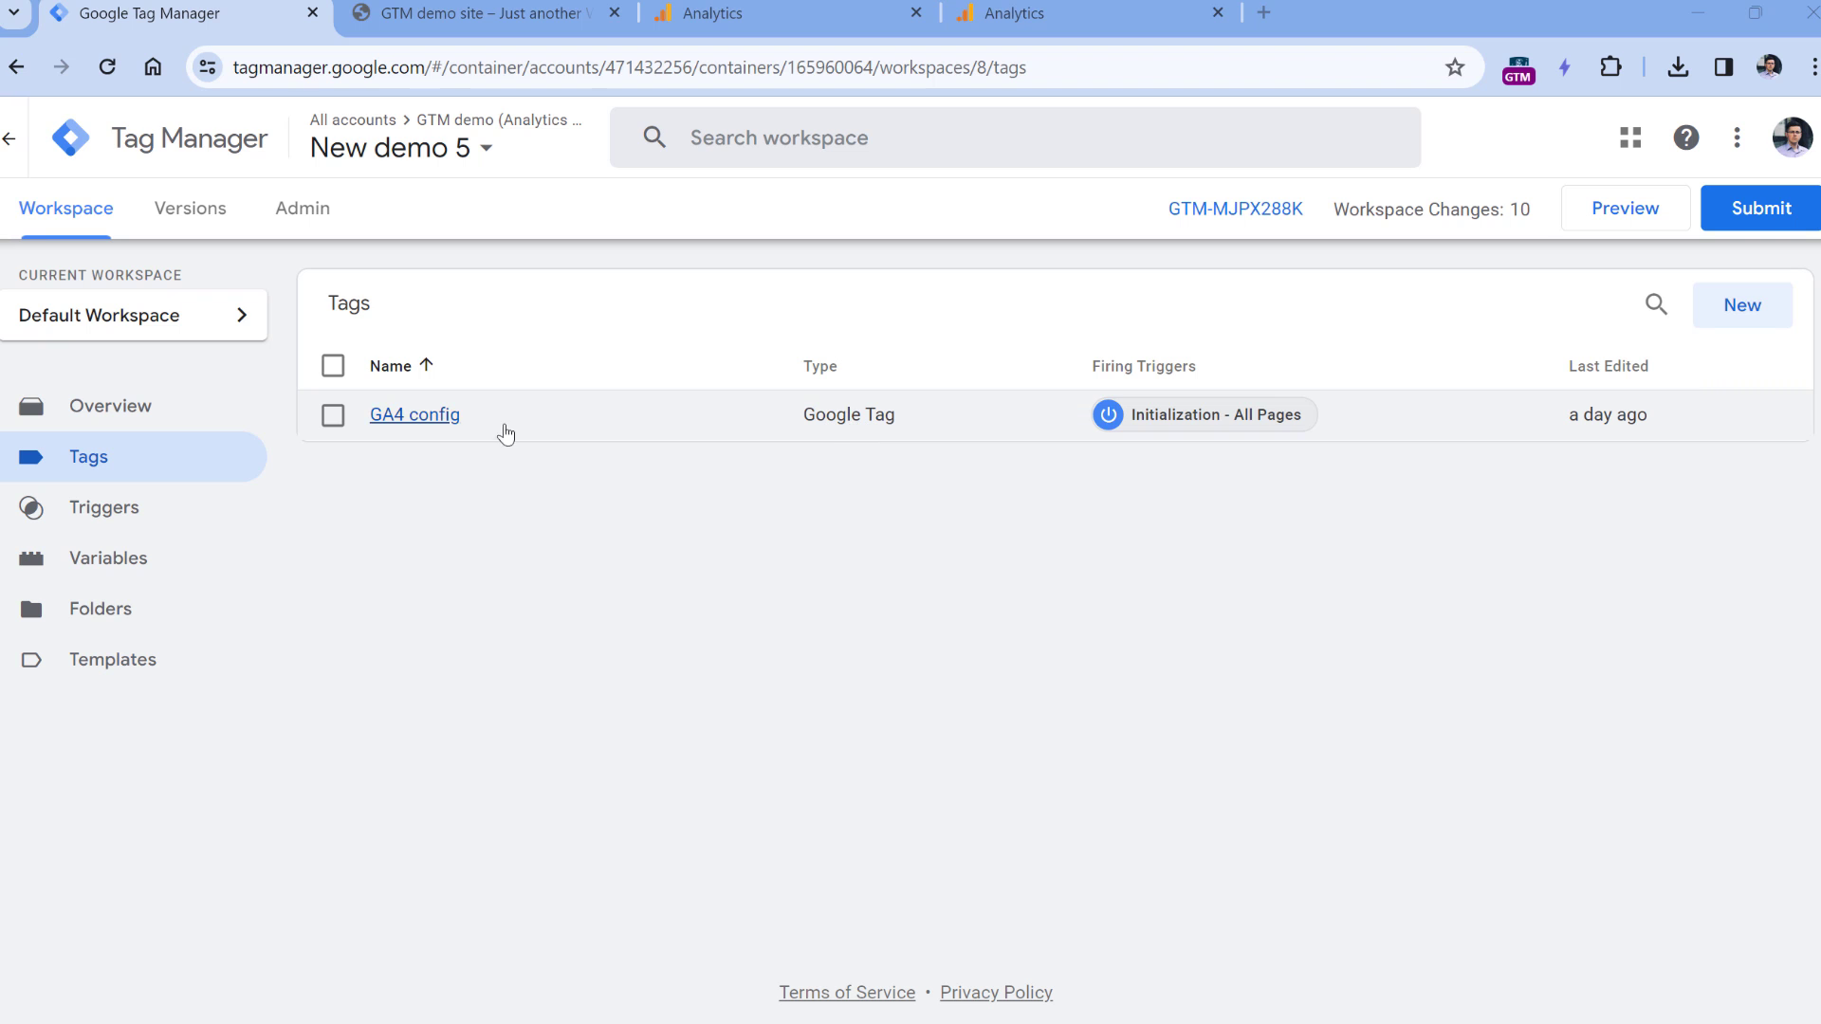
- Confirm the GA4 config tag's Tag ID is G-VSW03W7WS4, then return to the demo site
left_click(427, 422)
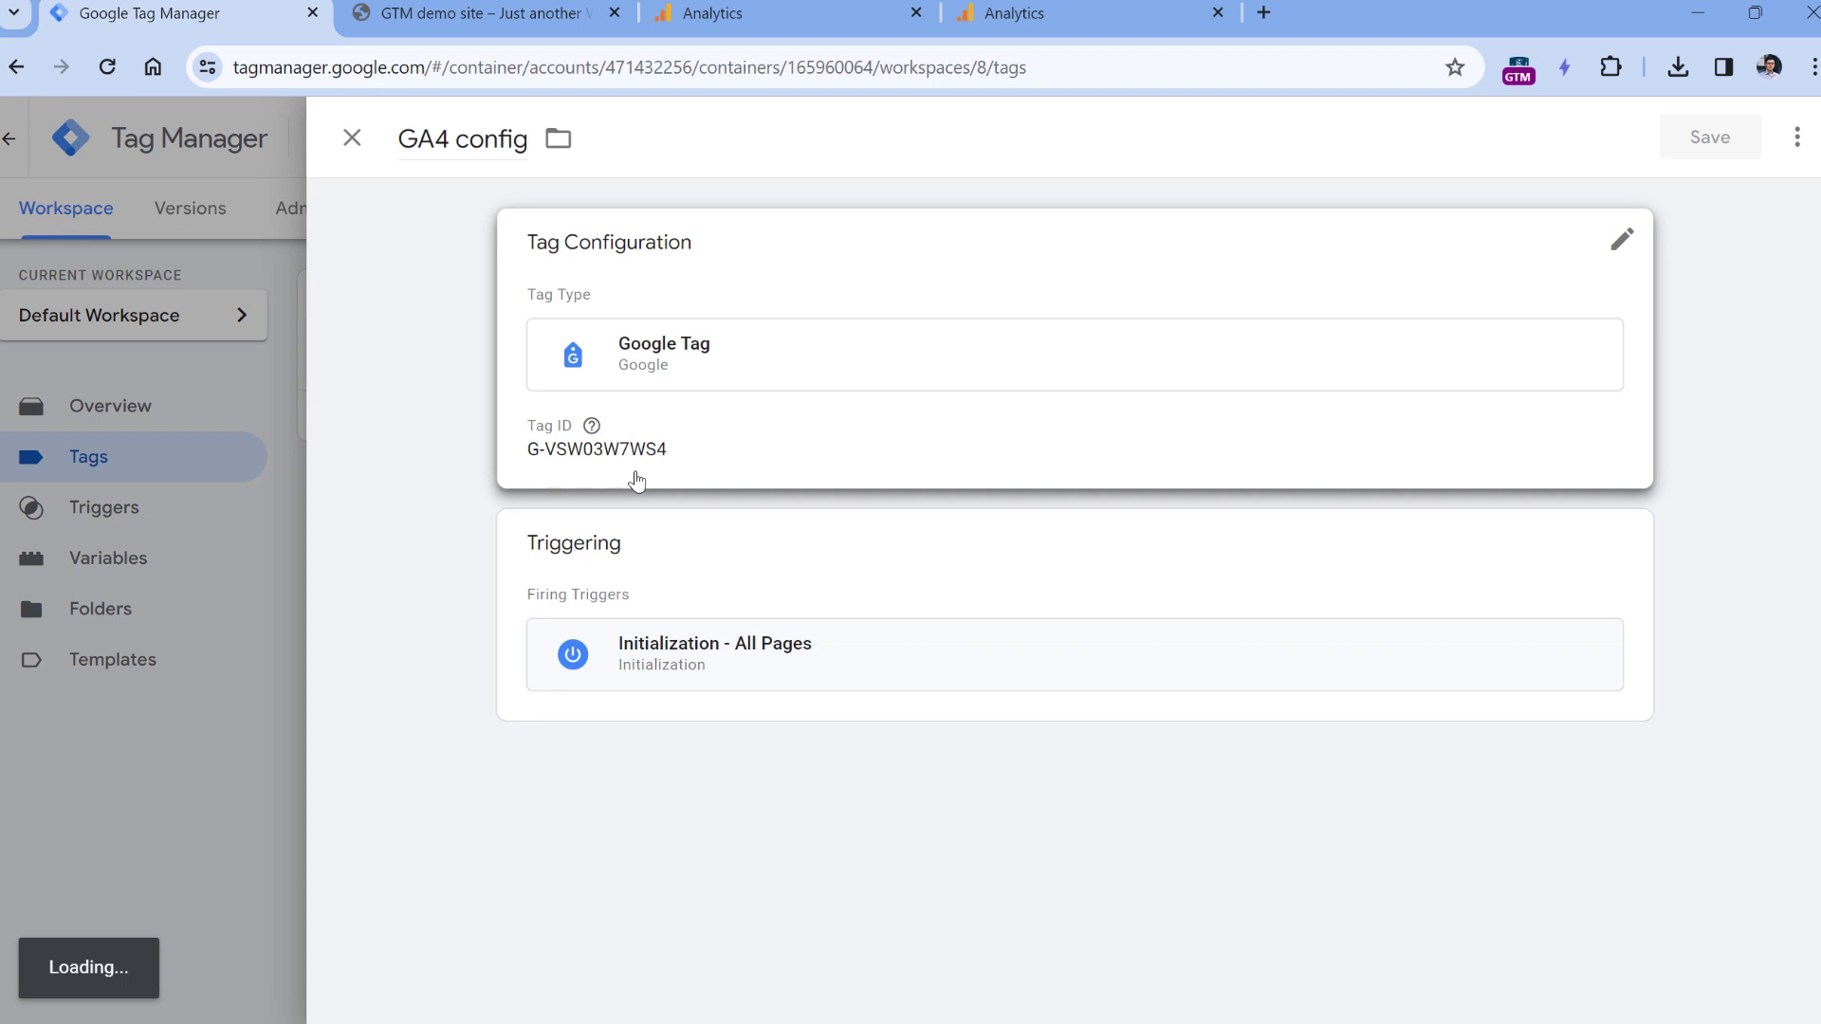
key("ctrl+Tab")
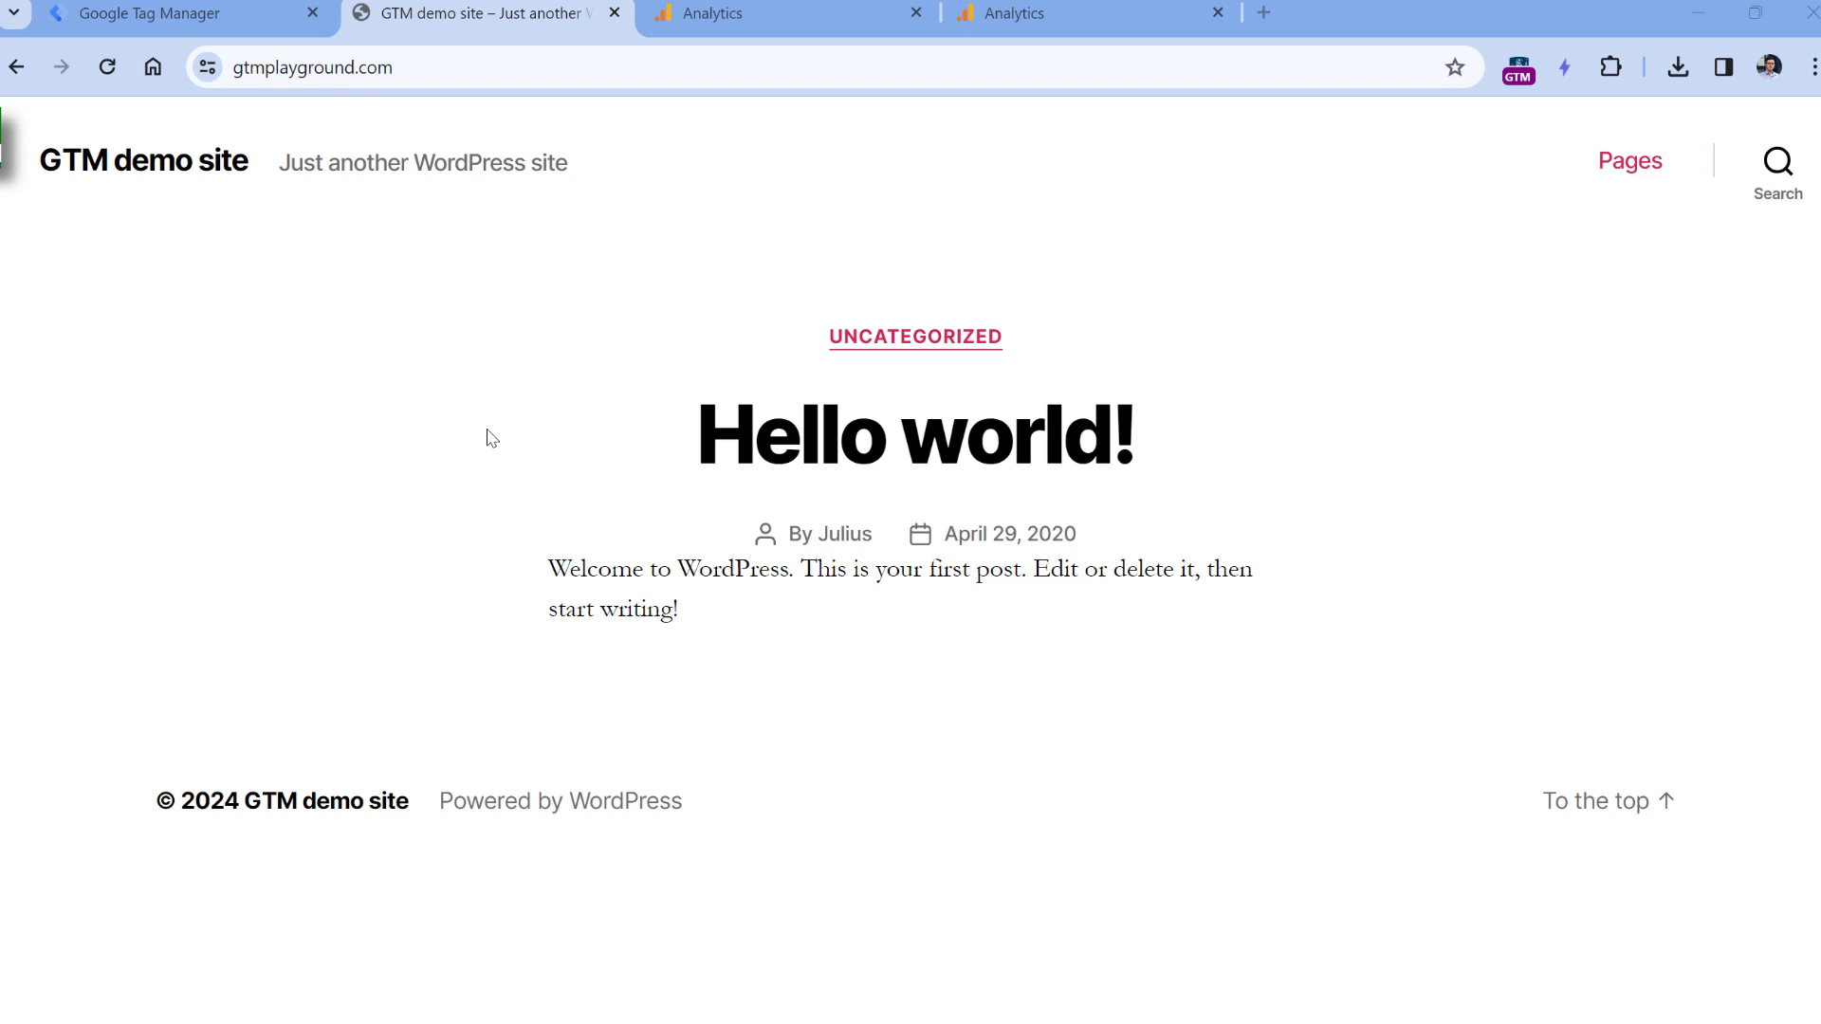
- Reopen DevTools in the Sources panel and list the top frame's loaded files
left_click(1811, 67)
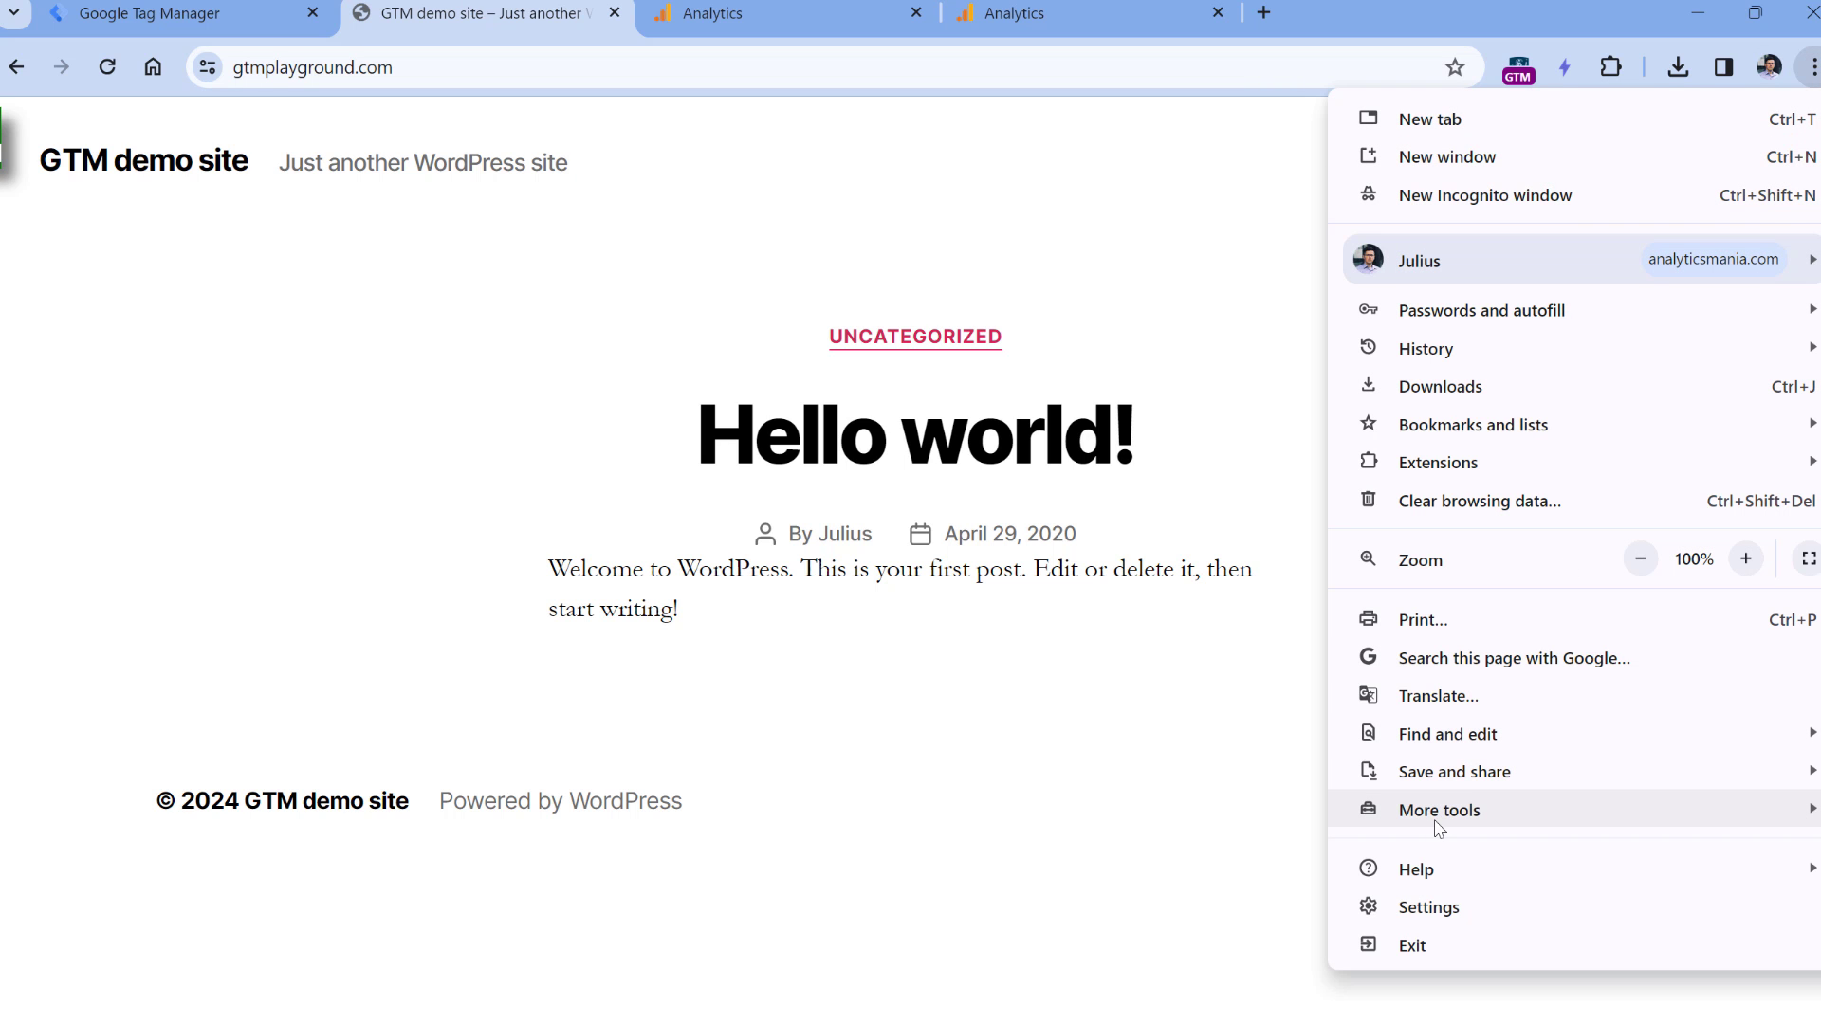
mouse_move(1404, 809)
left_click(1160, 986)
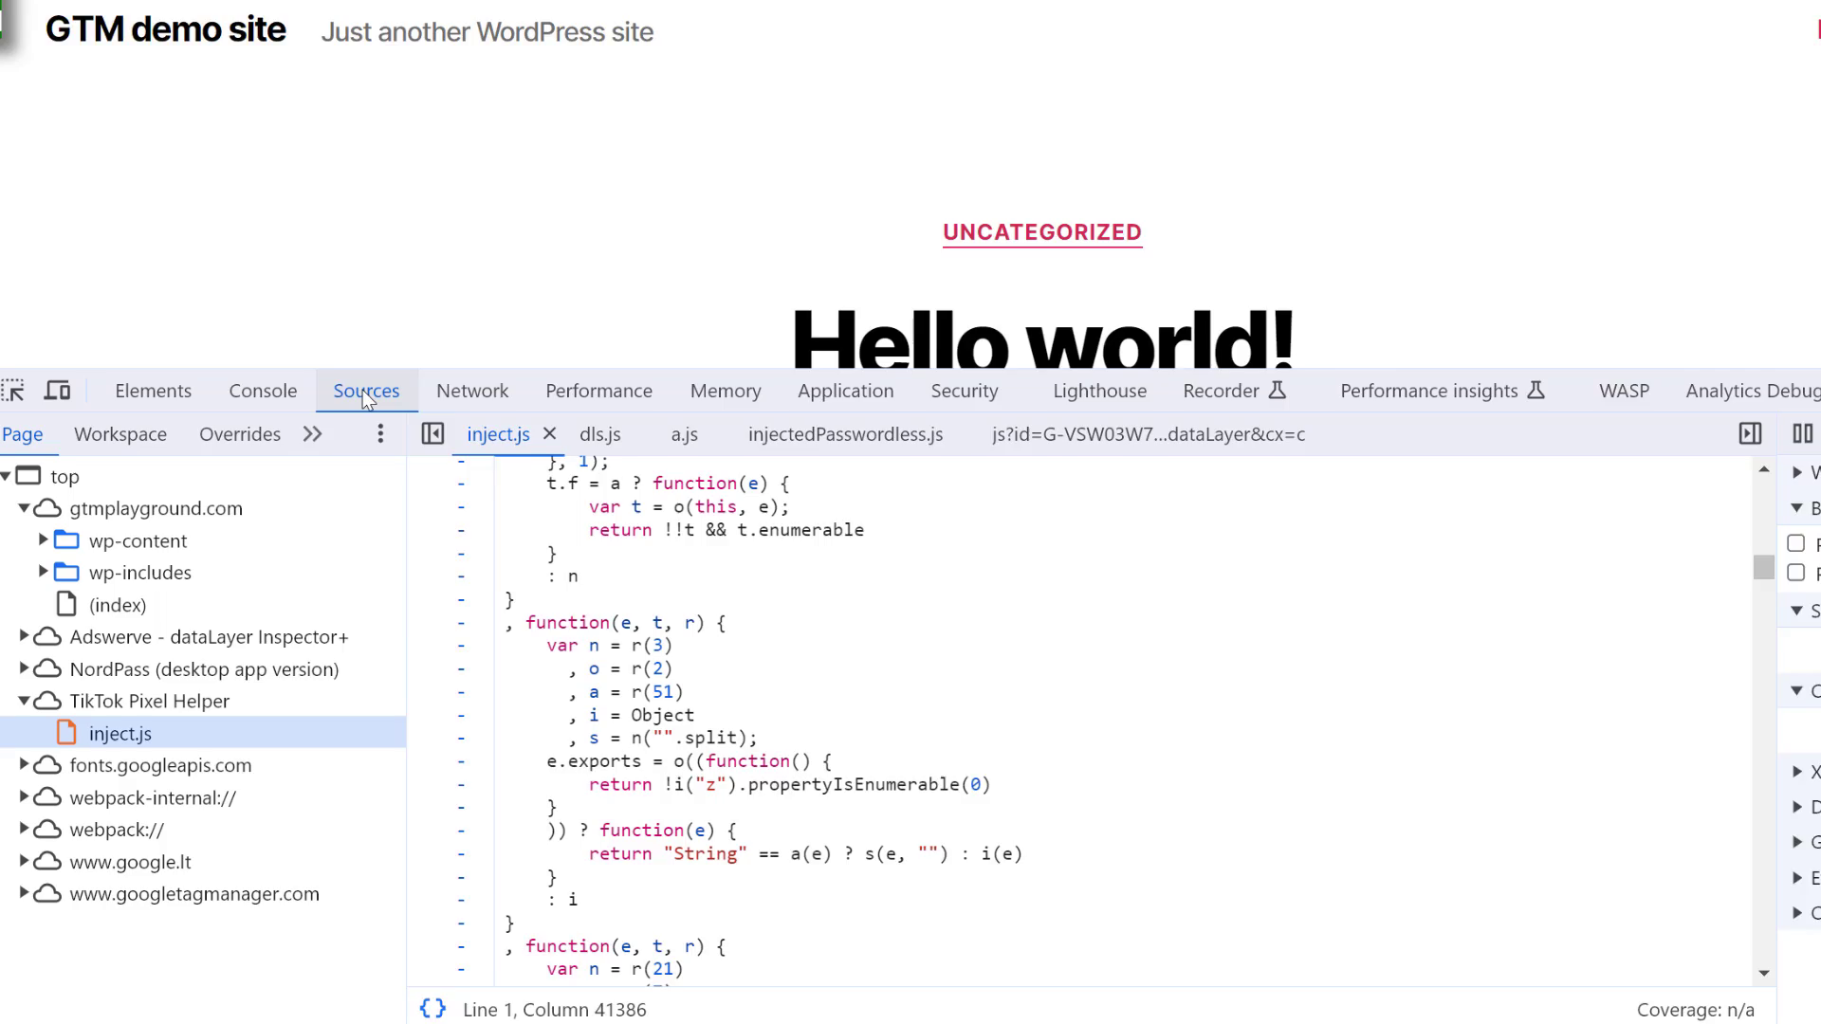
left_click(143, 543)
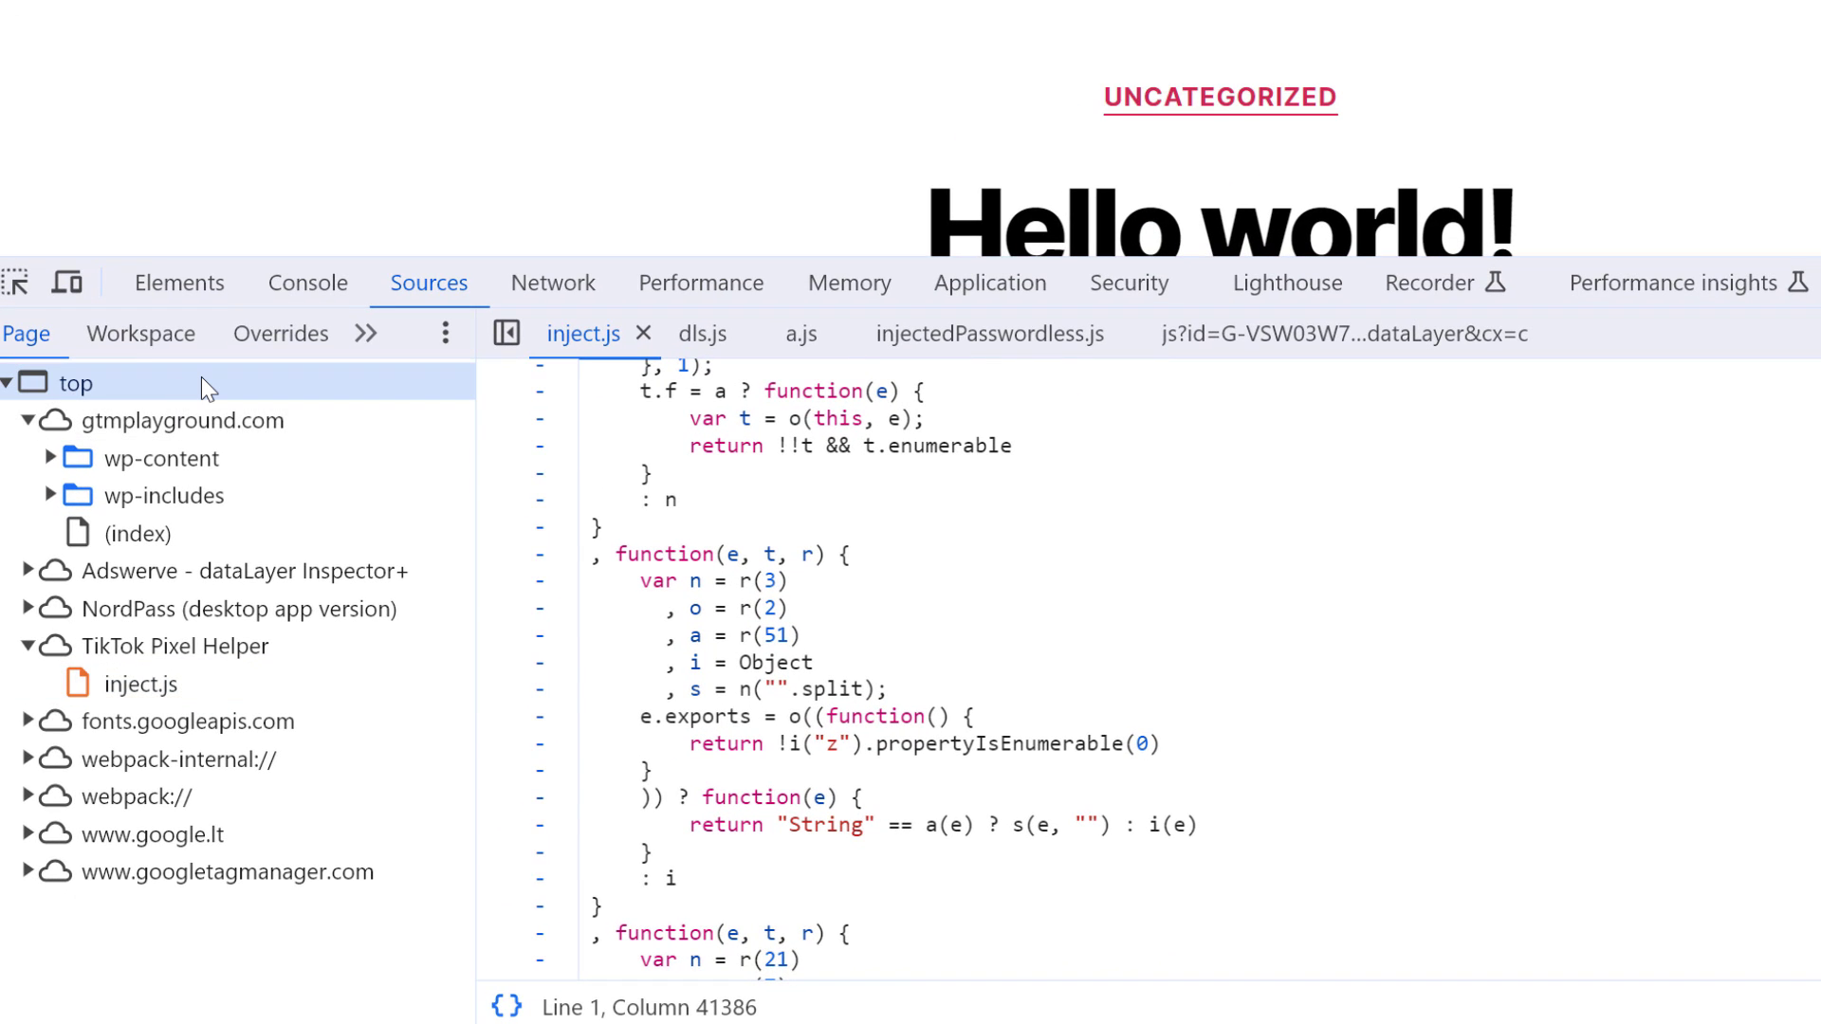
- Search all loaded sources for G-VSW03W7WS4, finding 18 lines in 2 files
key("ctrl+shift+f")
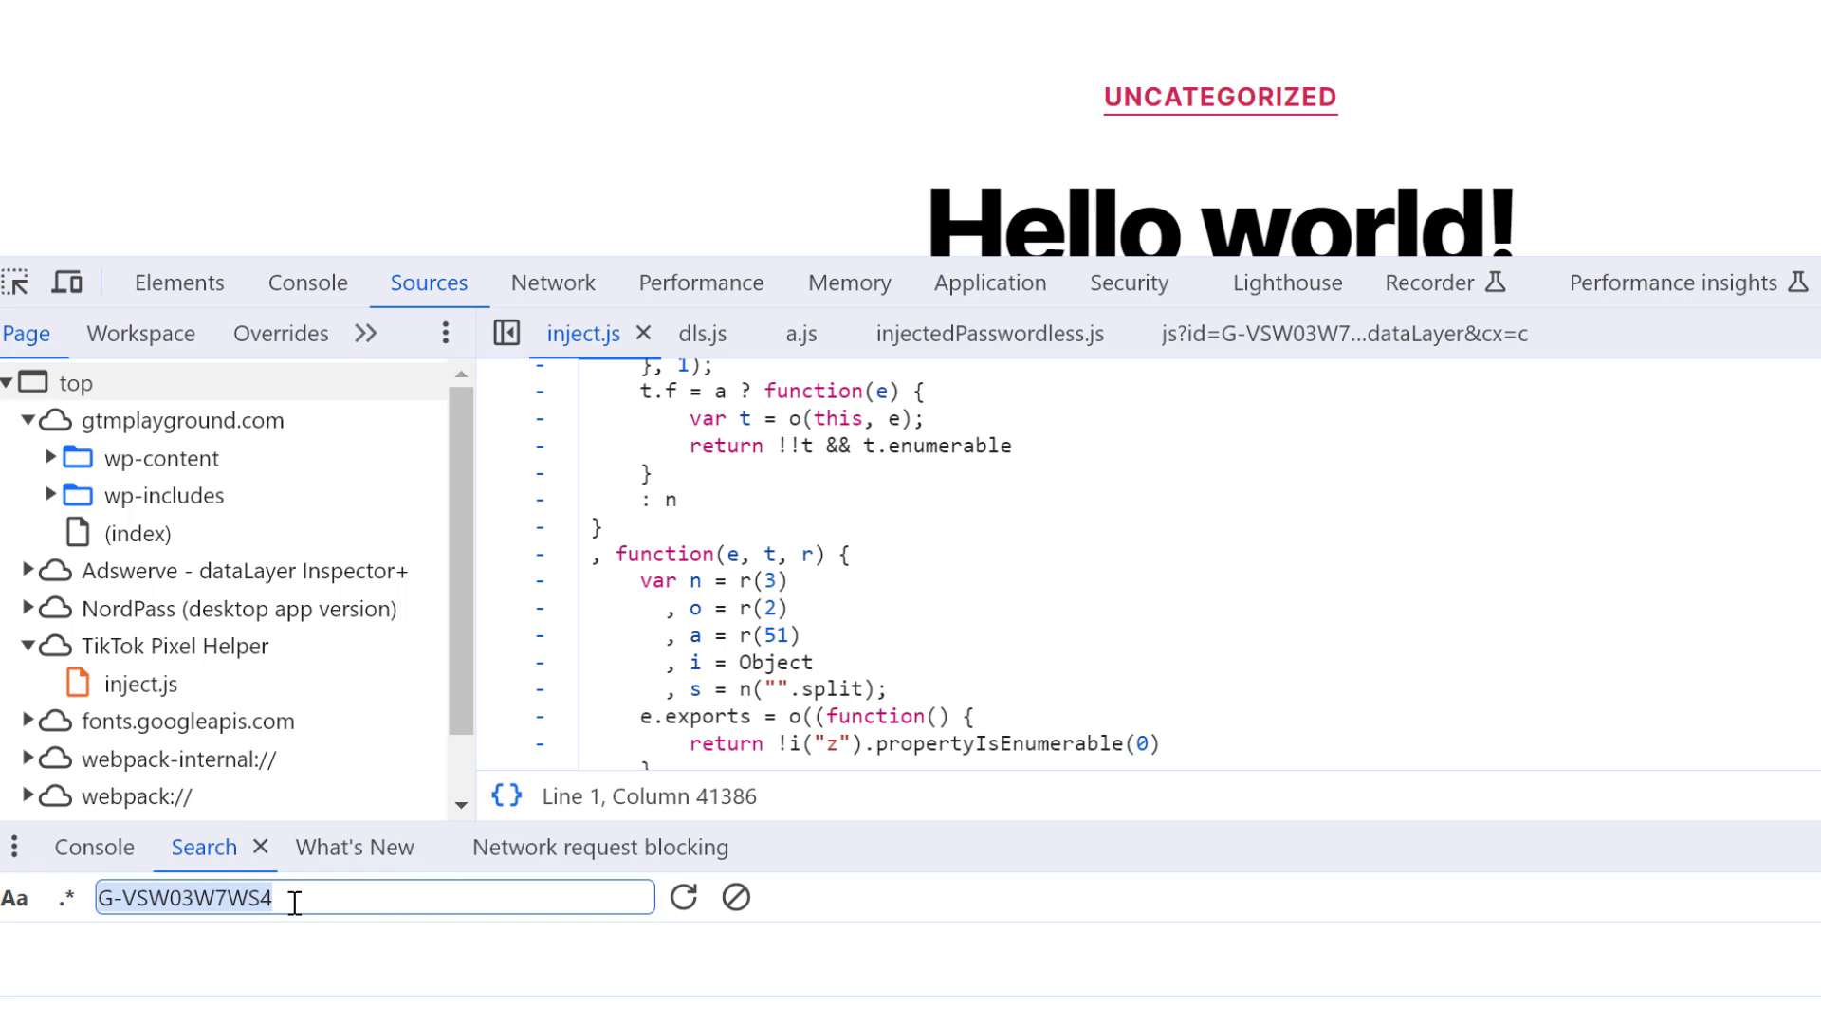
left_click(300, 899)
key("Return")
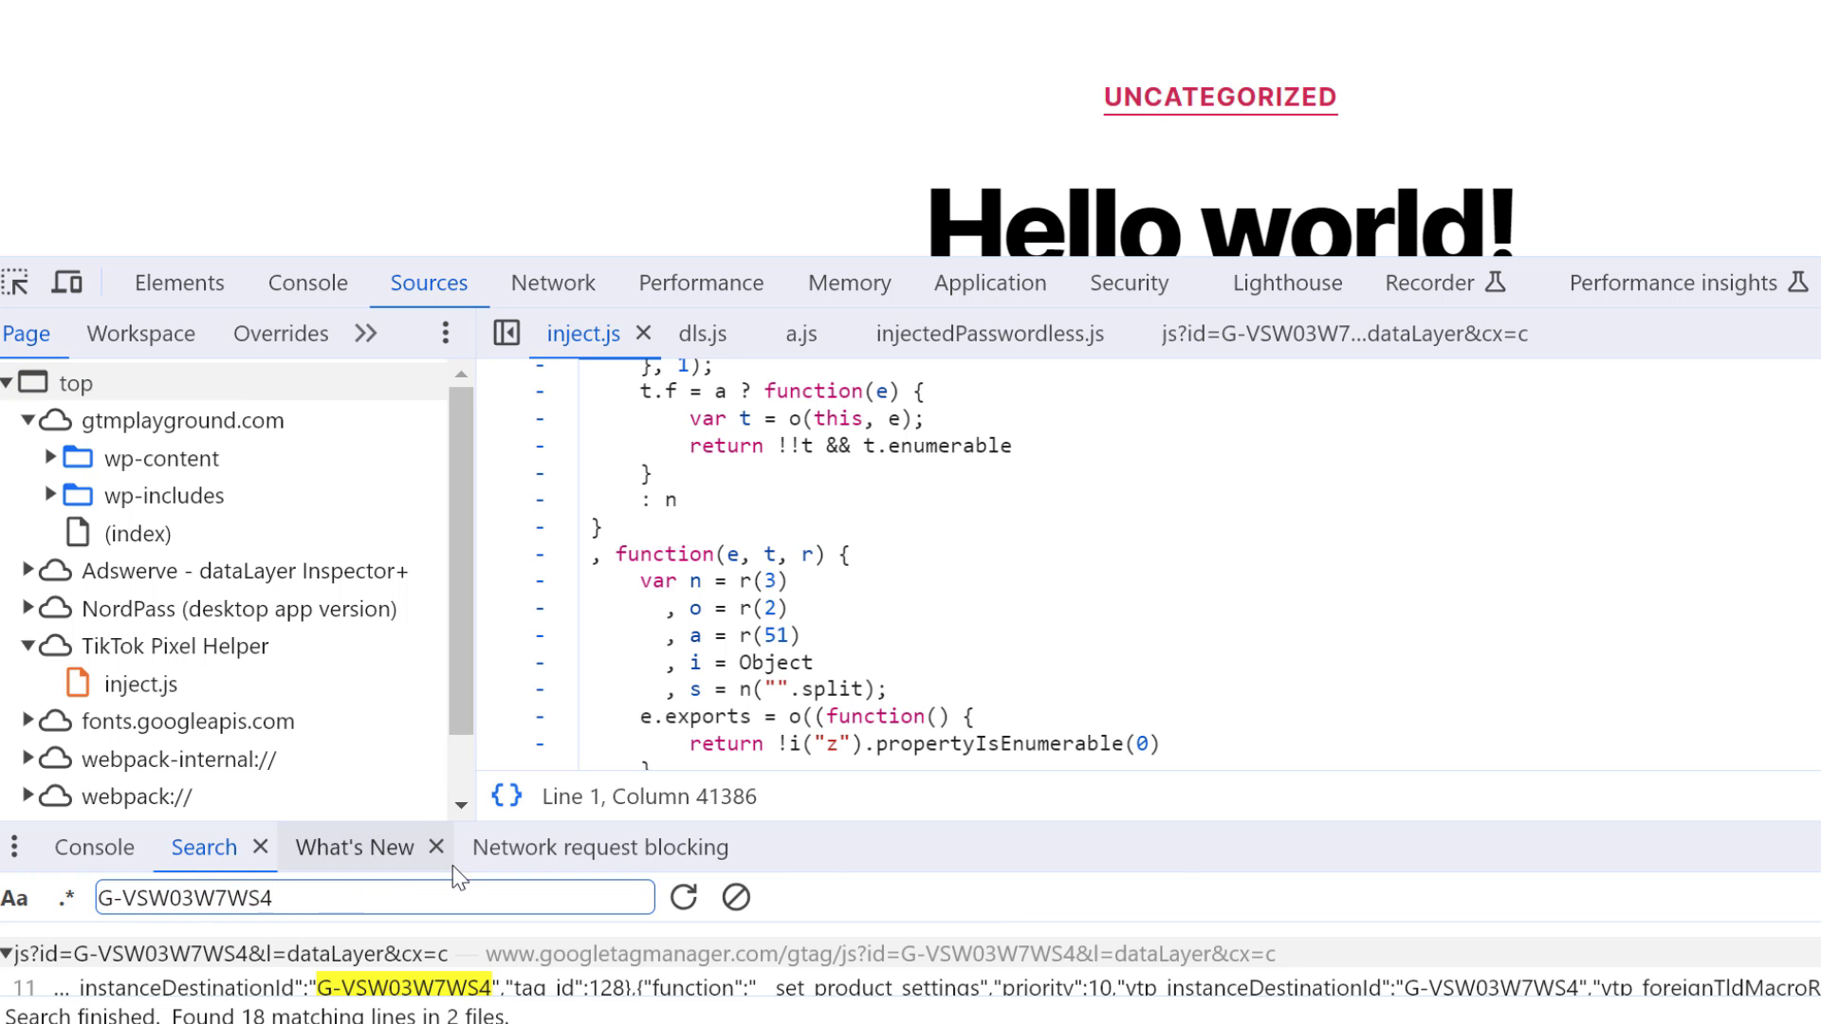
left_click_drag(1226, 825, 1199, 503)
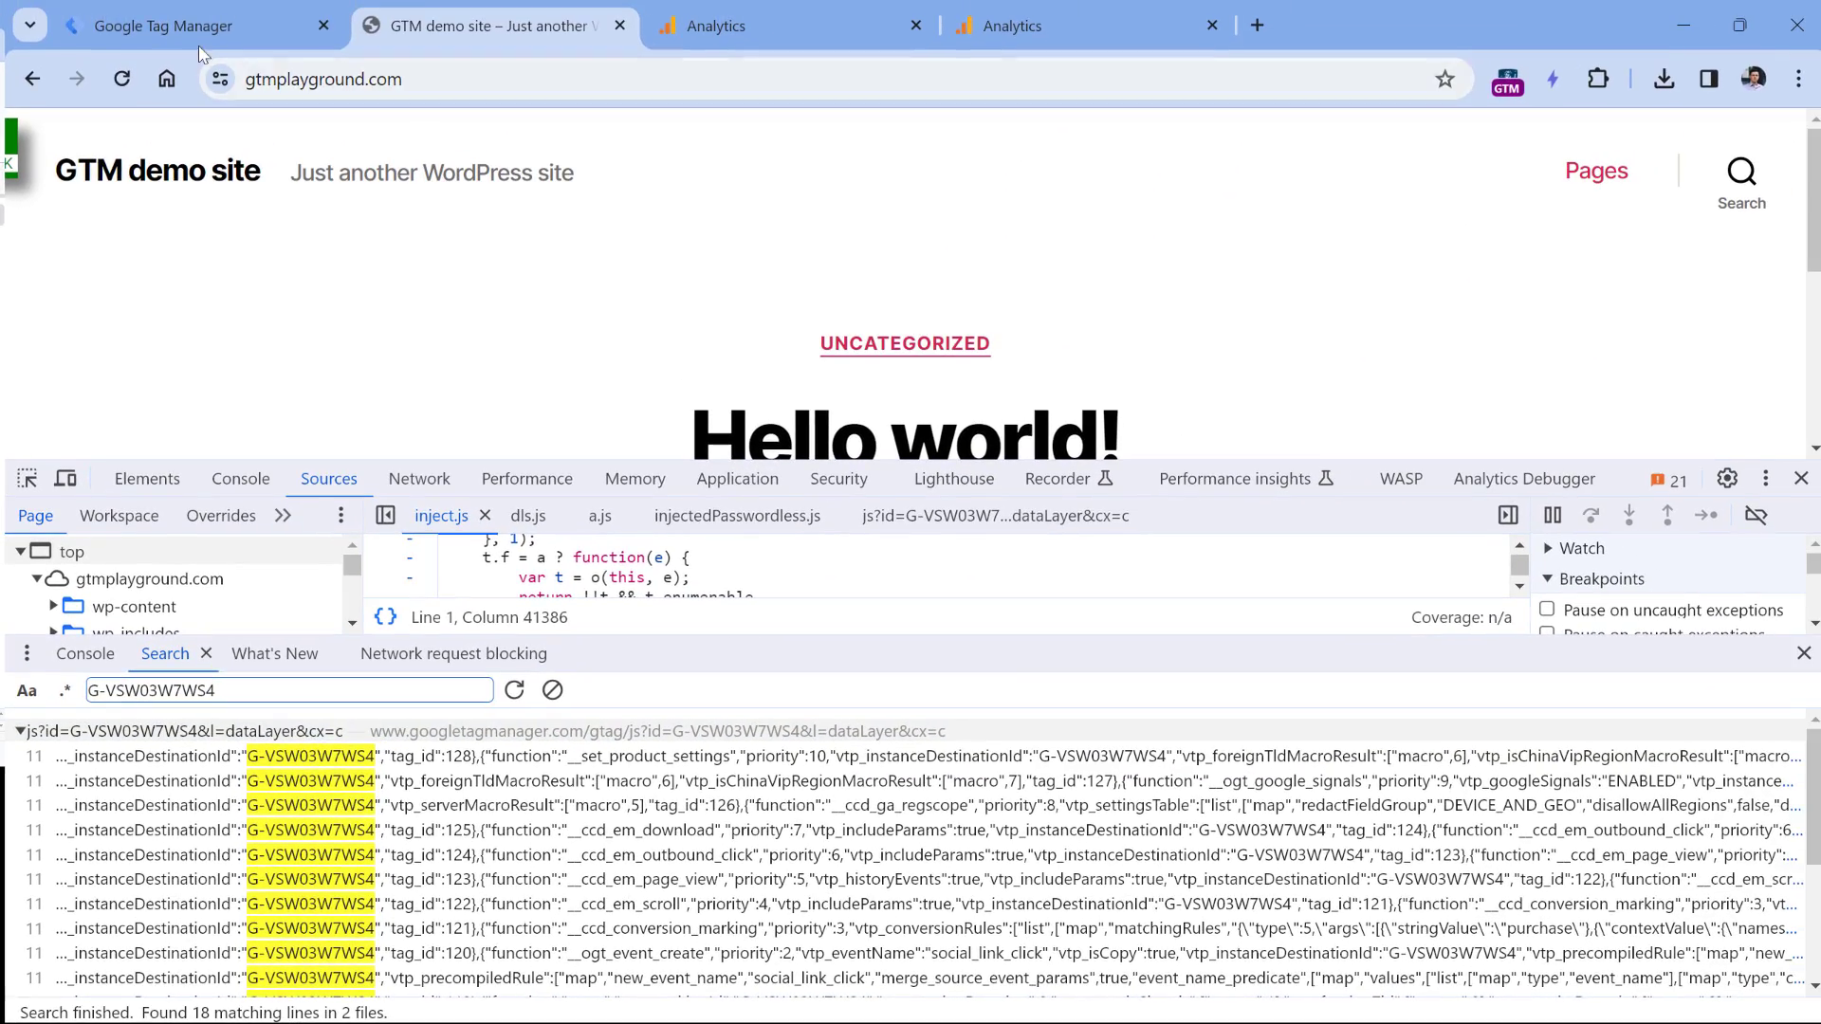
- View the demo site's page source and search it for 'gtag'
left_click(189, 33)
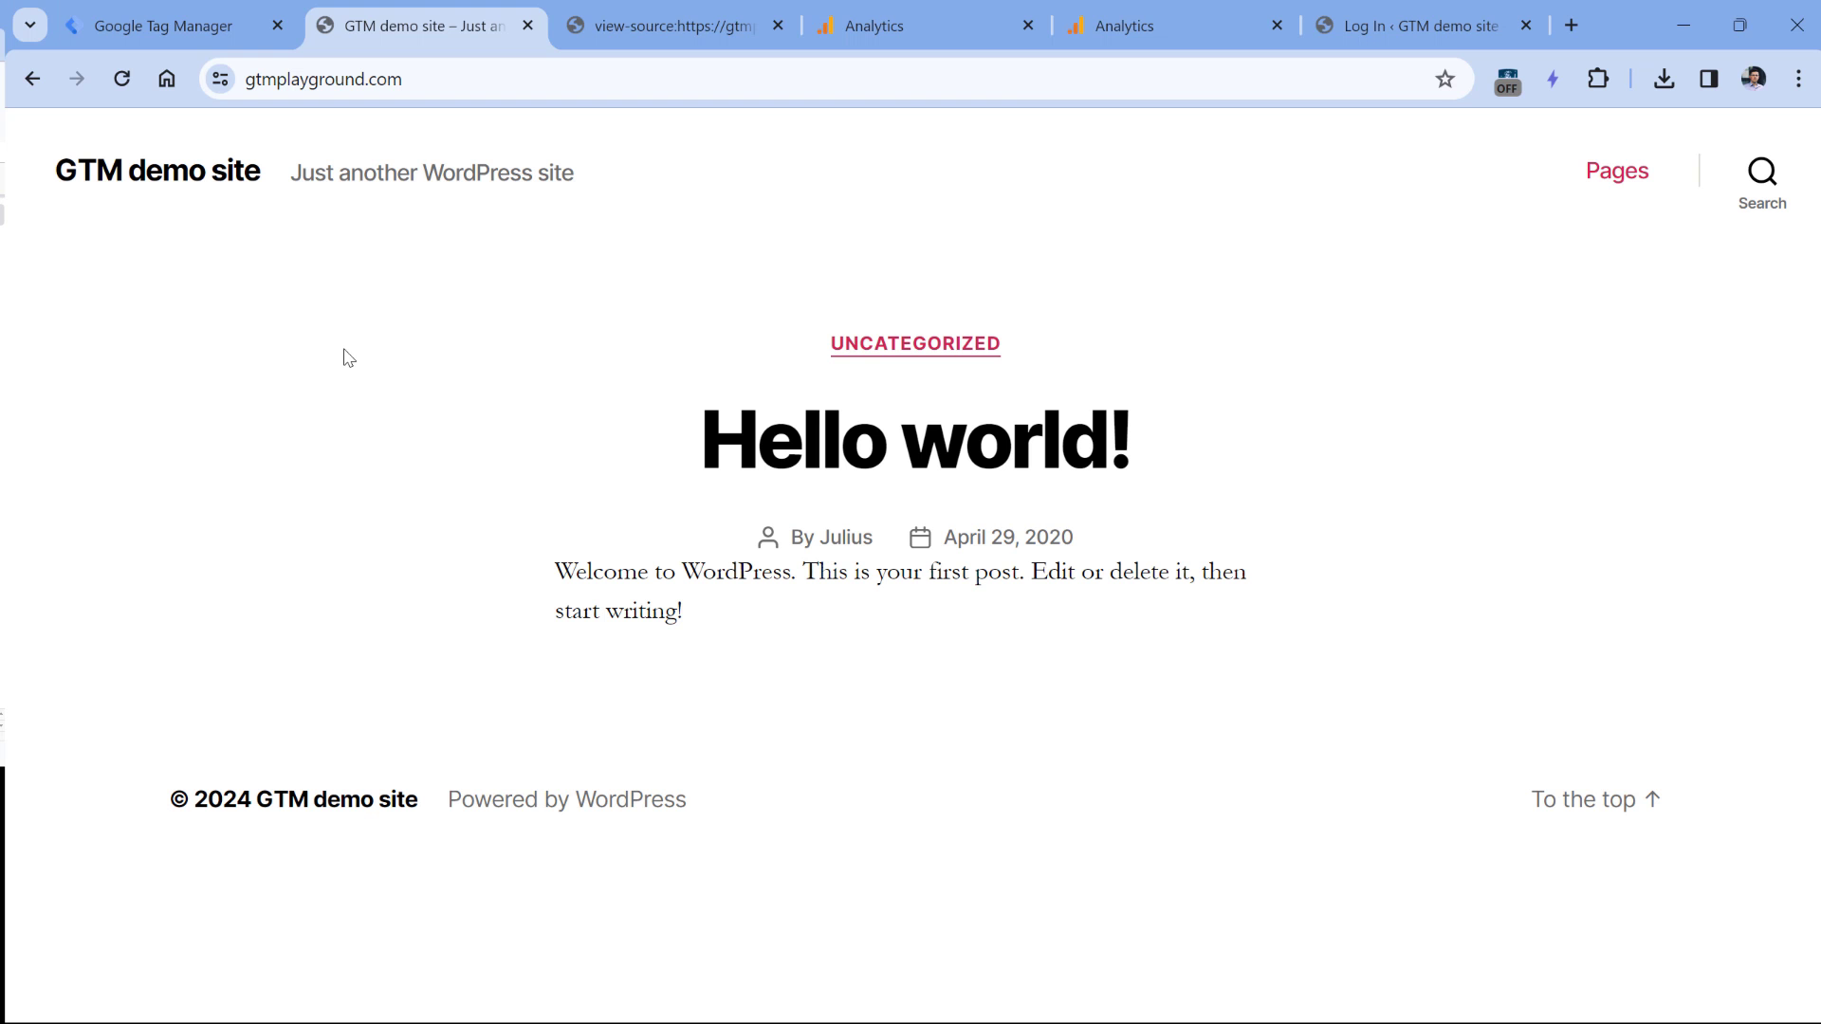
right_click(361, 282)
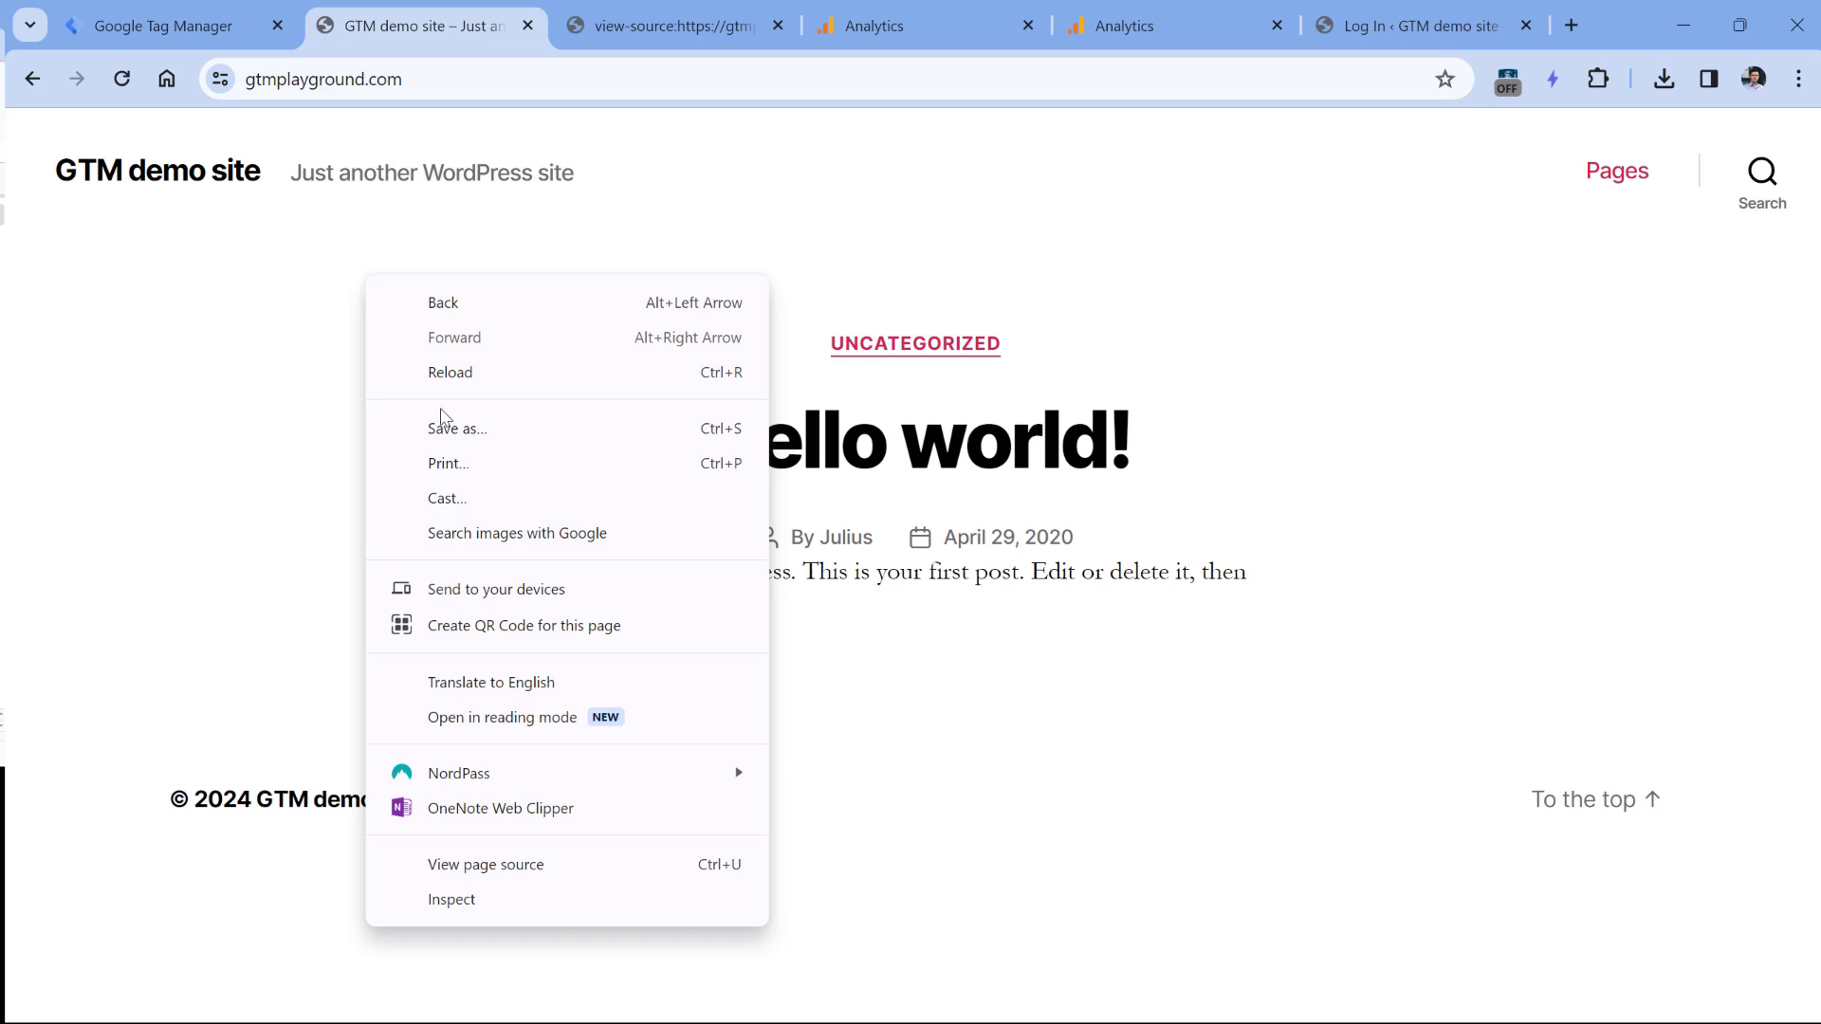
left_click(468, 858)
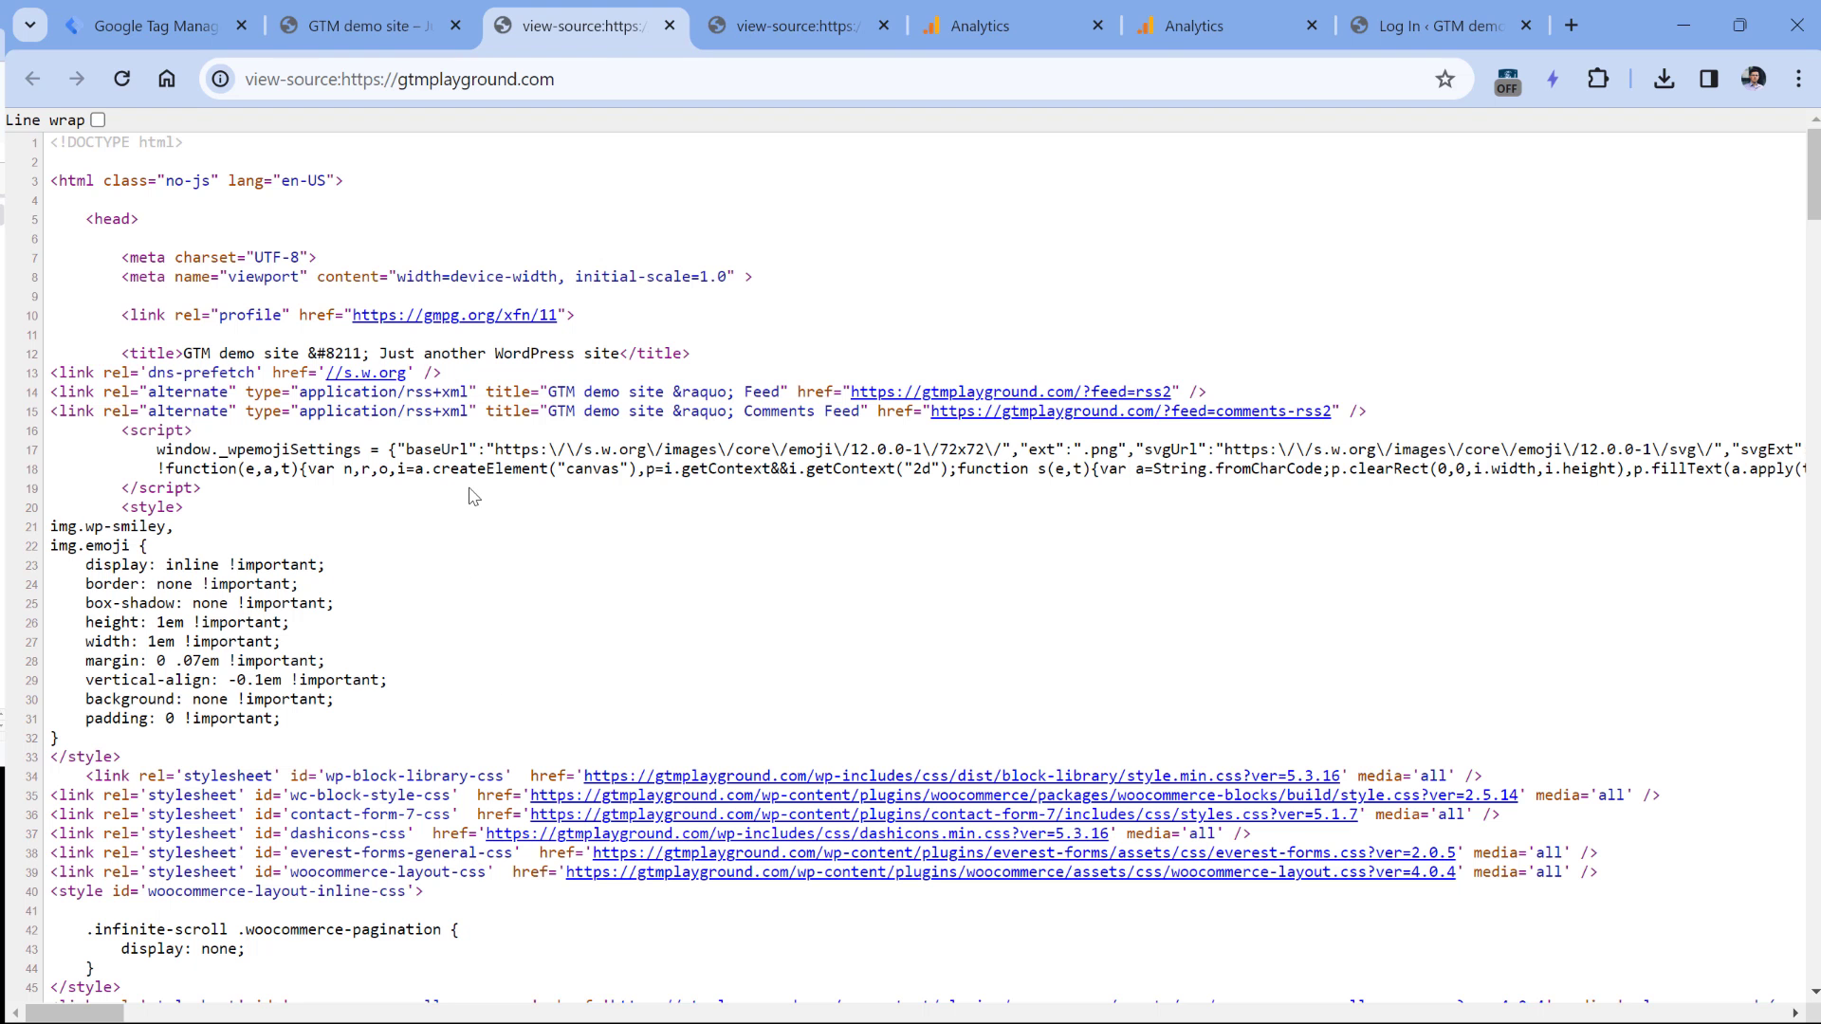
key("ctrl+f")
key("Return")
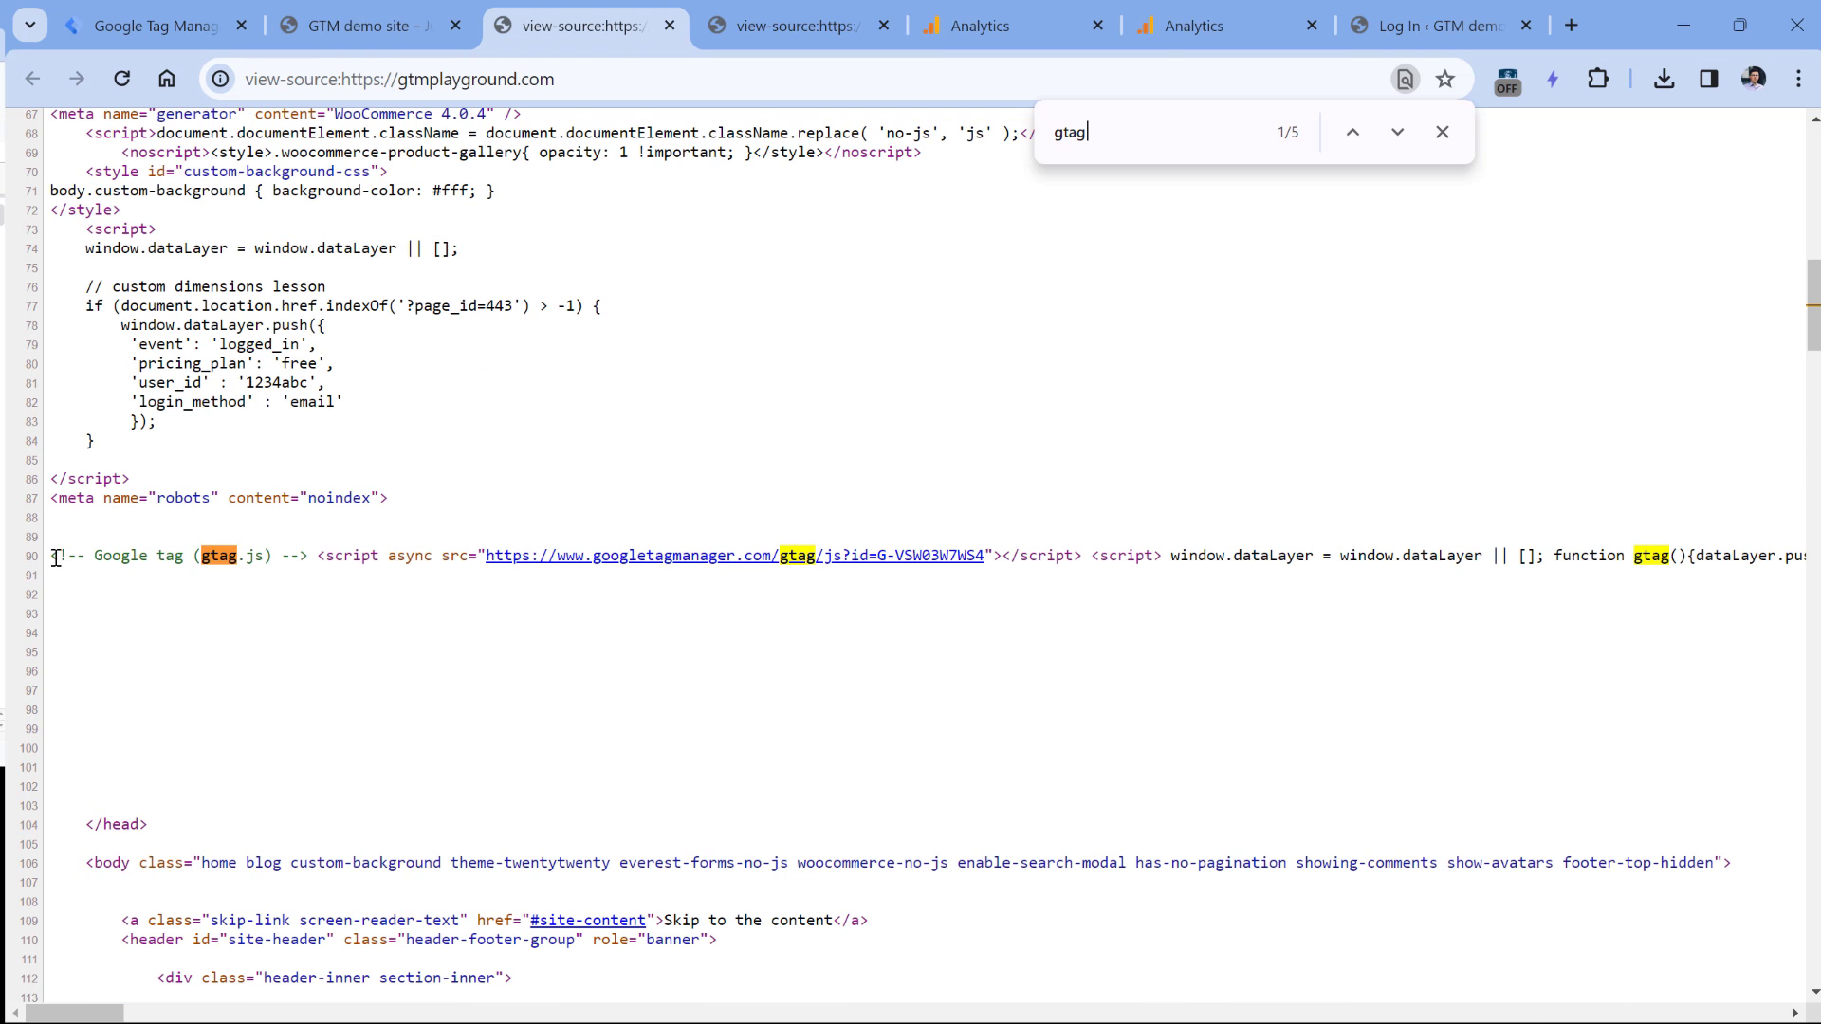
left_click_drag(53, 557, 1155, 557)
left_click(1115, 553)
left_click_drag(1068, 558, 1730, 557)
left_click(880, 559)
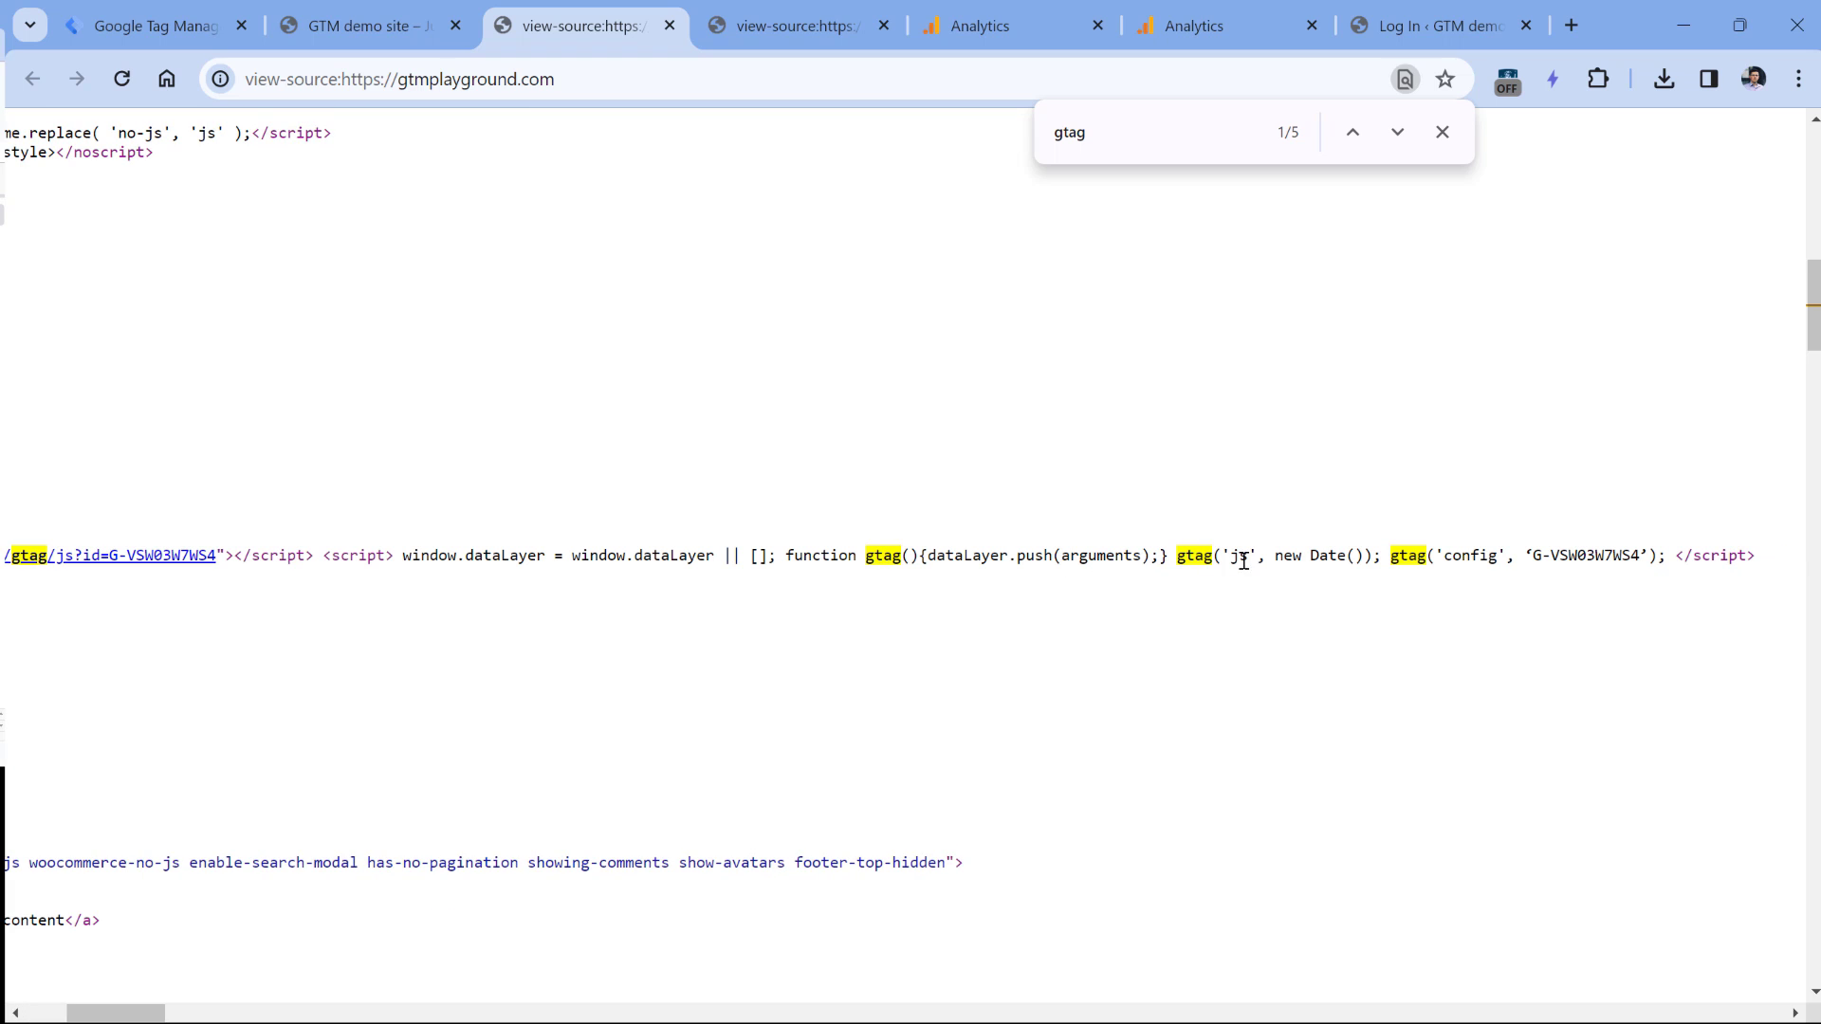
left_click_drag(147, 1013, 169, 1016)
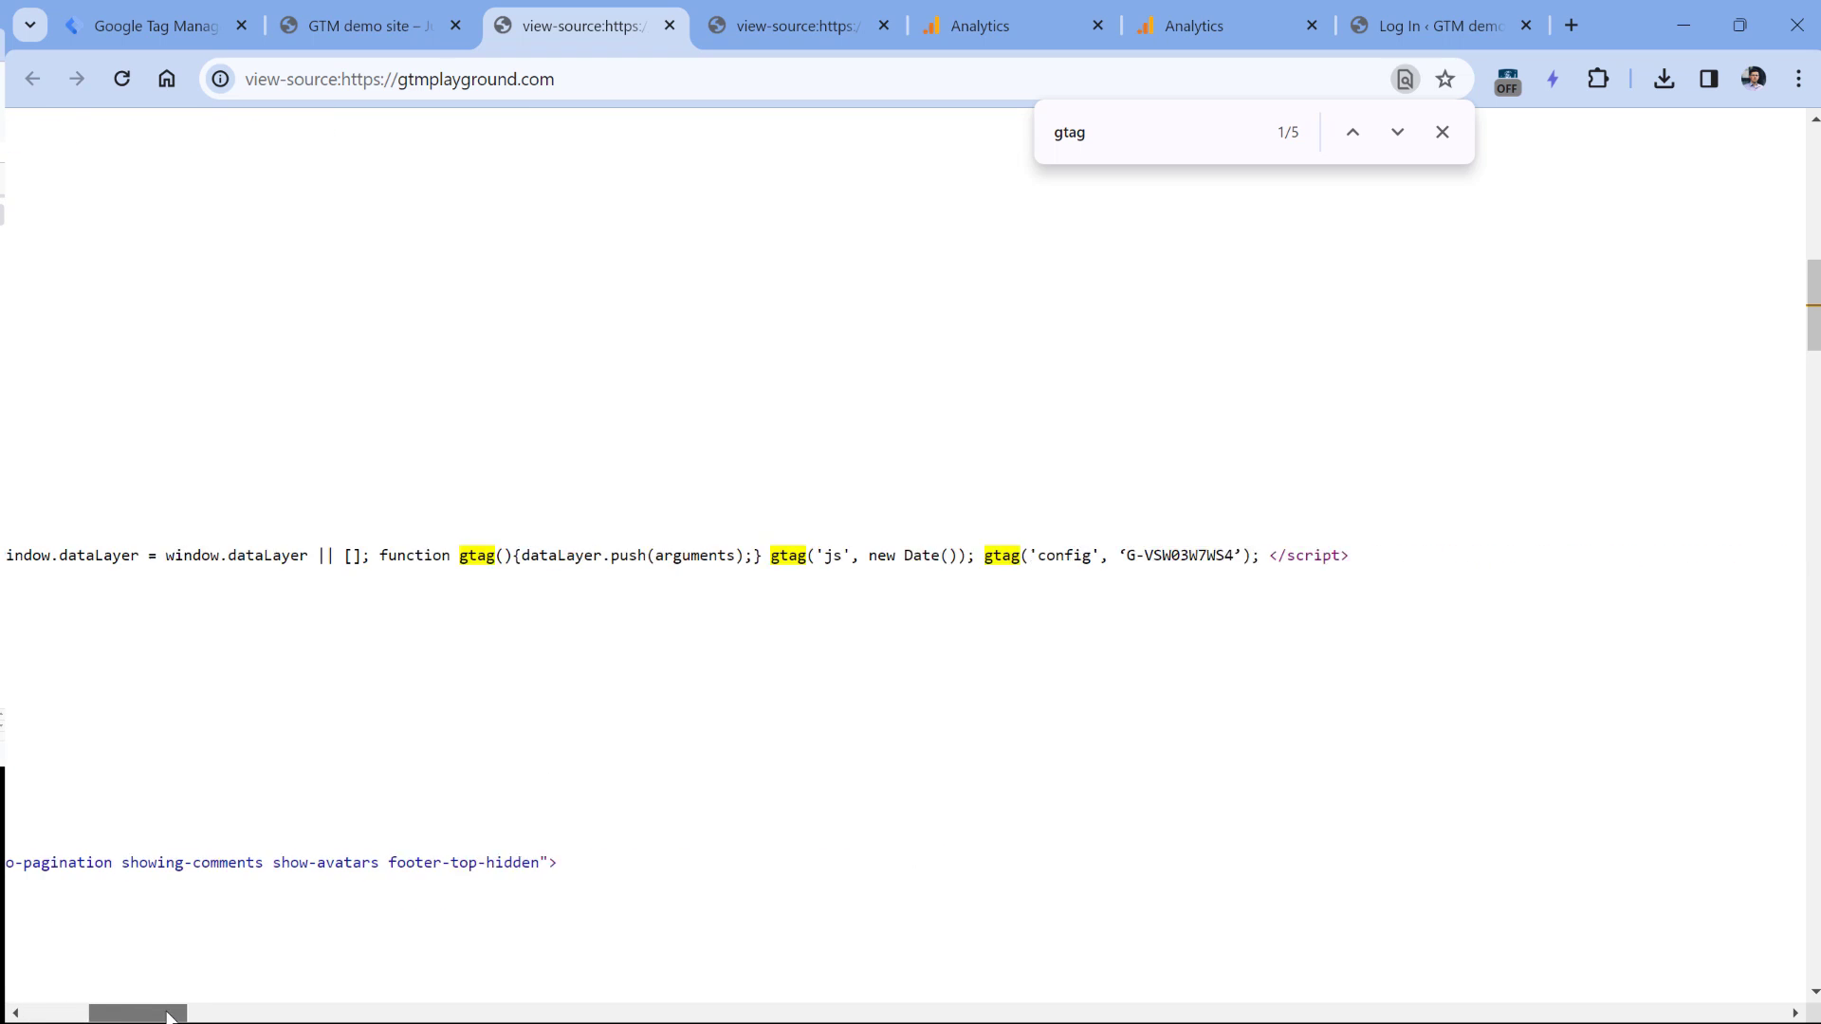
scroll(834, 679, "up", 2)
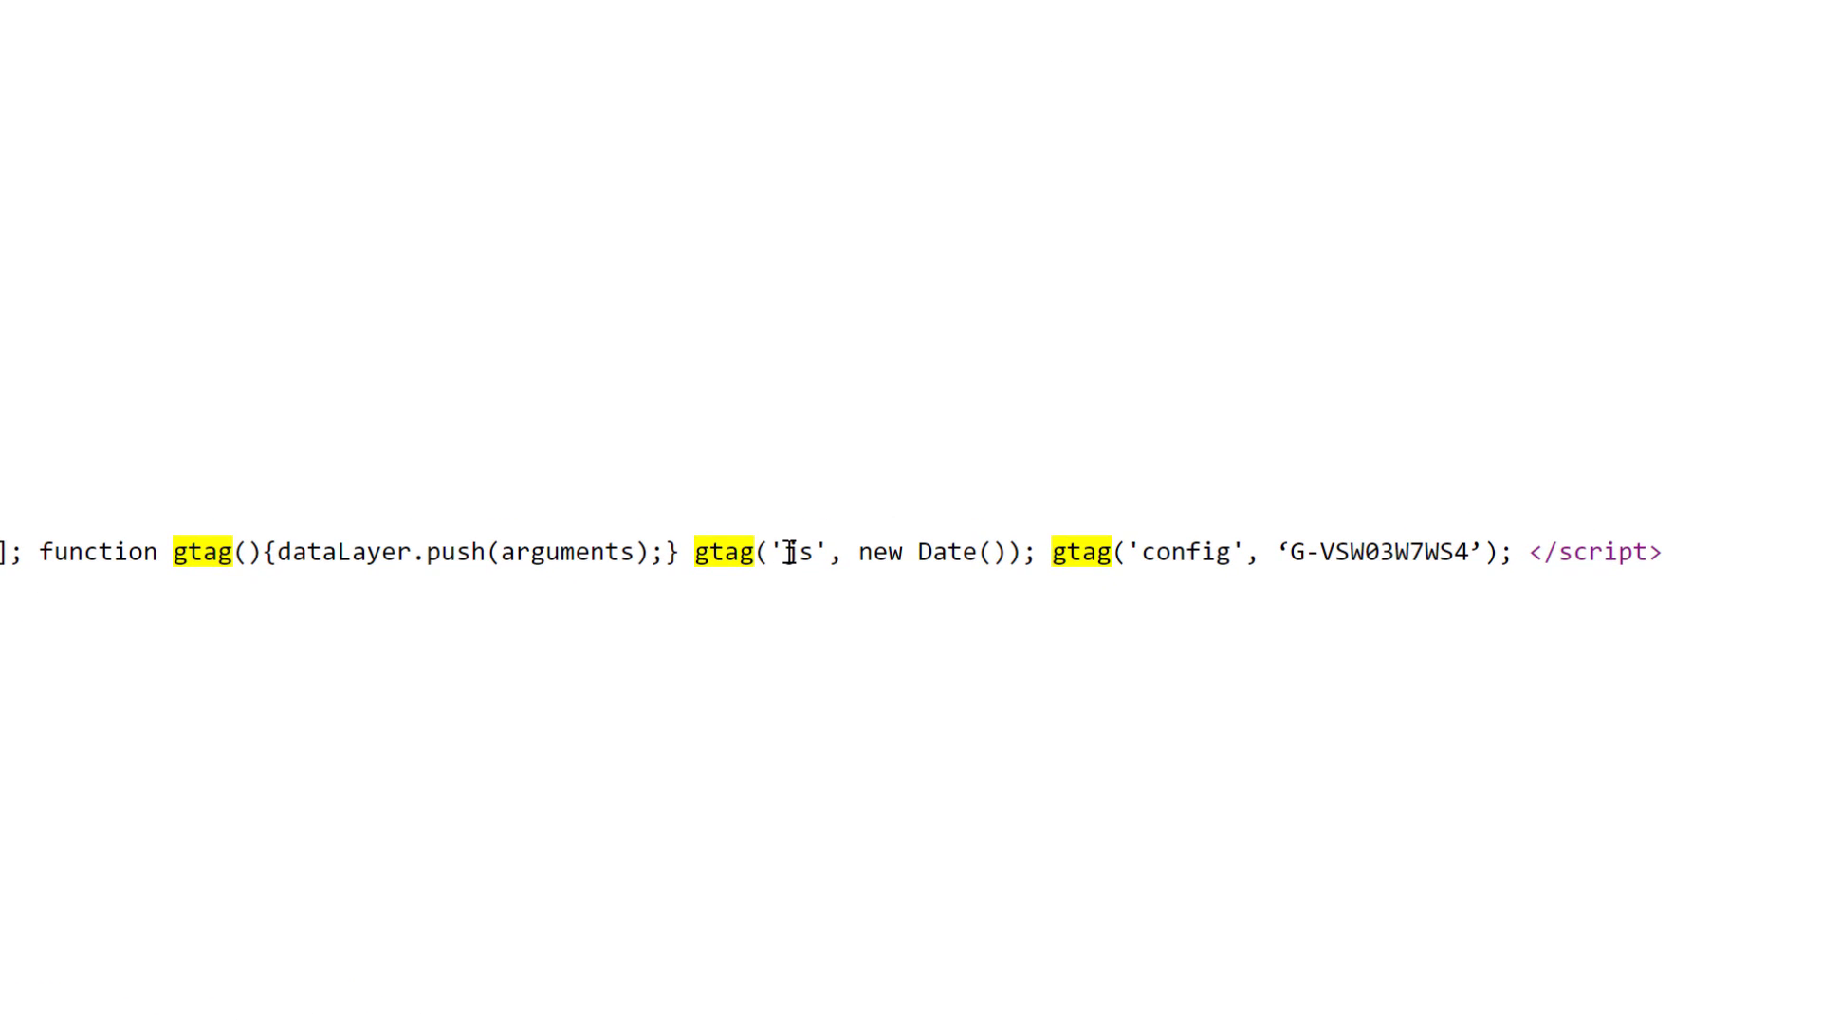
left_click_drag(789, 552, 770, 552)
left_click(776, 551)
left_click_drag(769, 551, 783, 551)
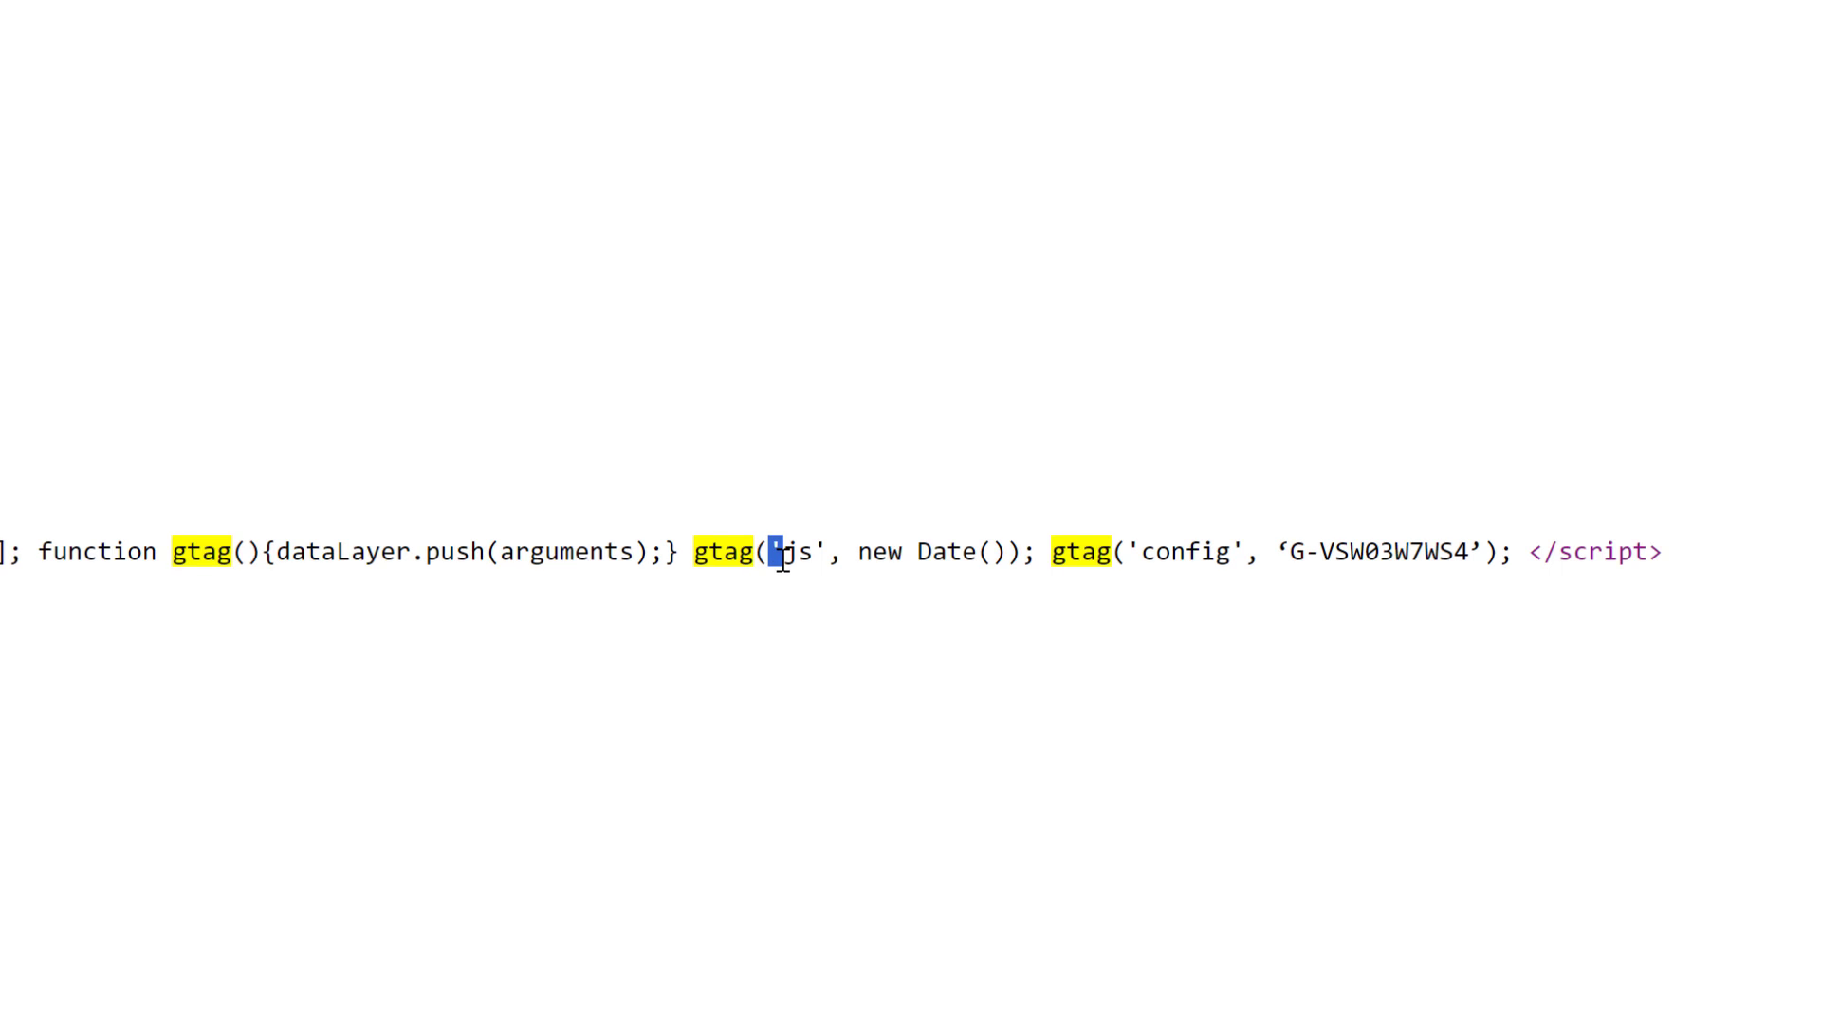
left_click_drag(1276, 551, 1289, 552)
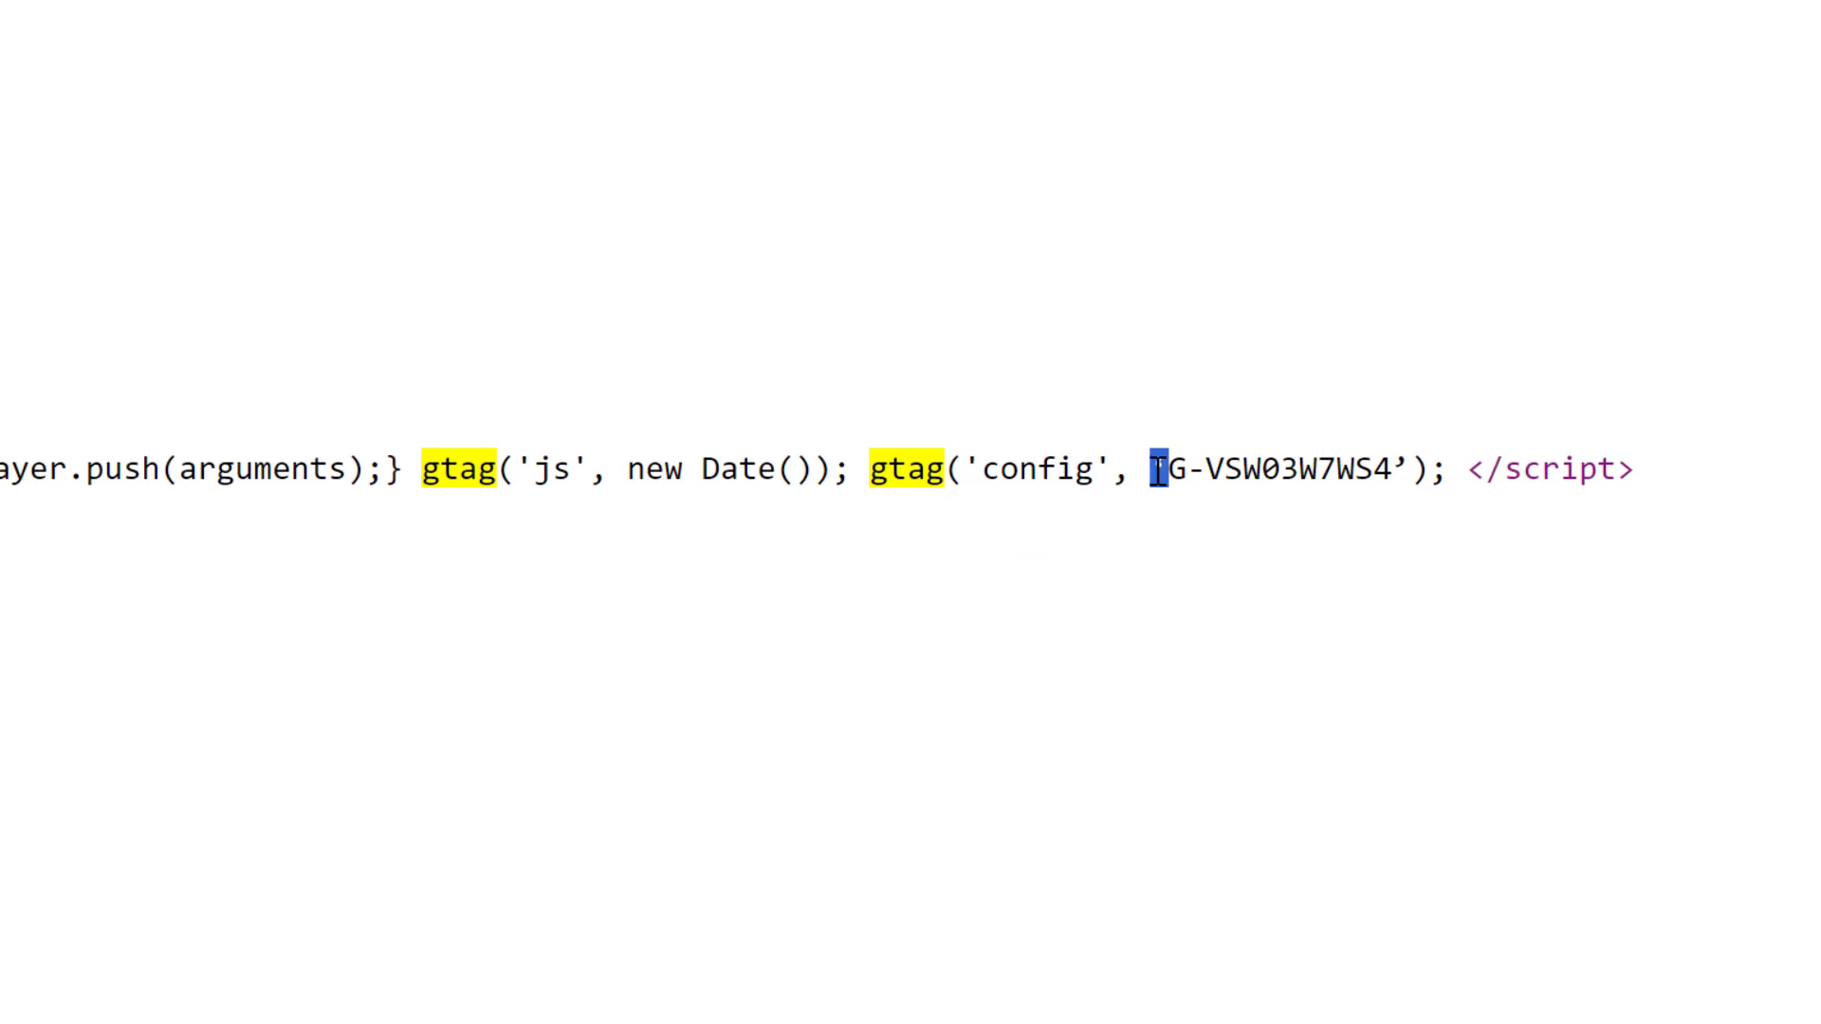
left_click_drag(1389, 469, 1408, 470)
left_click_drag(1149, 471, 1159, 474)
left_click_drag(49, 466, 1713, 472)
left_click(1713, 472)
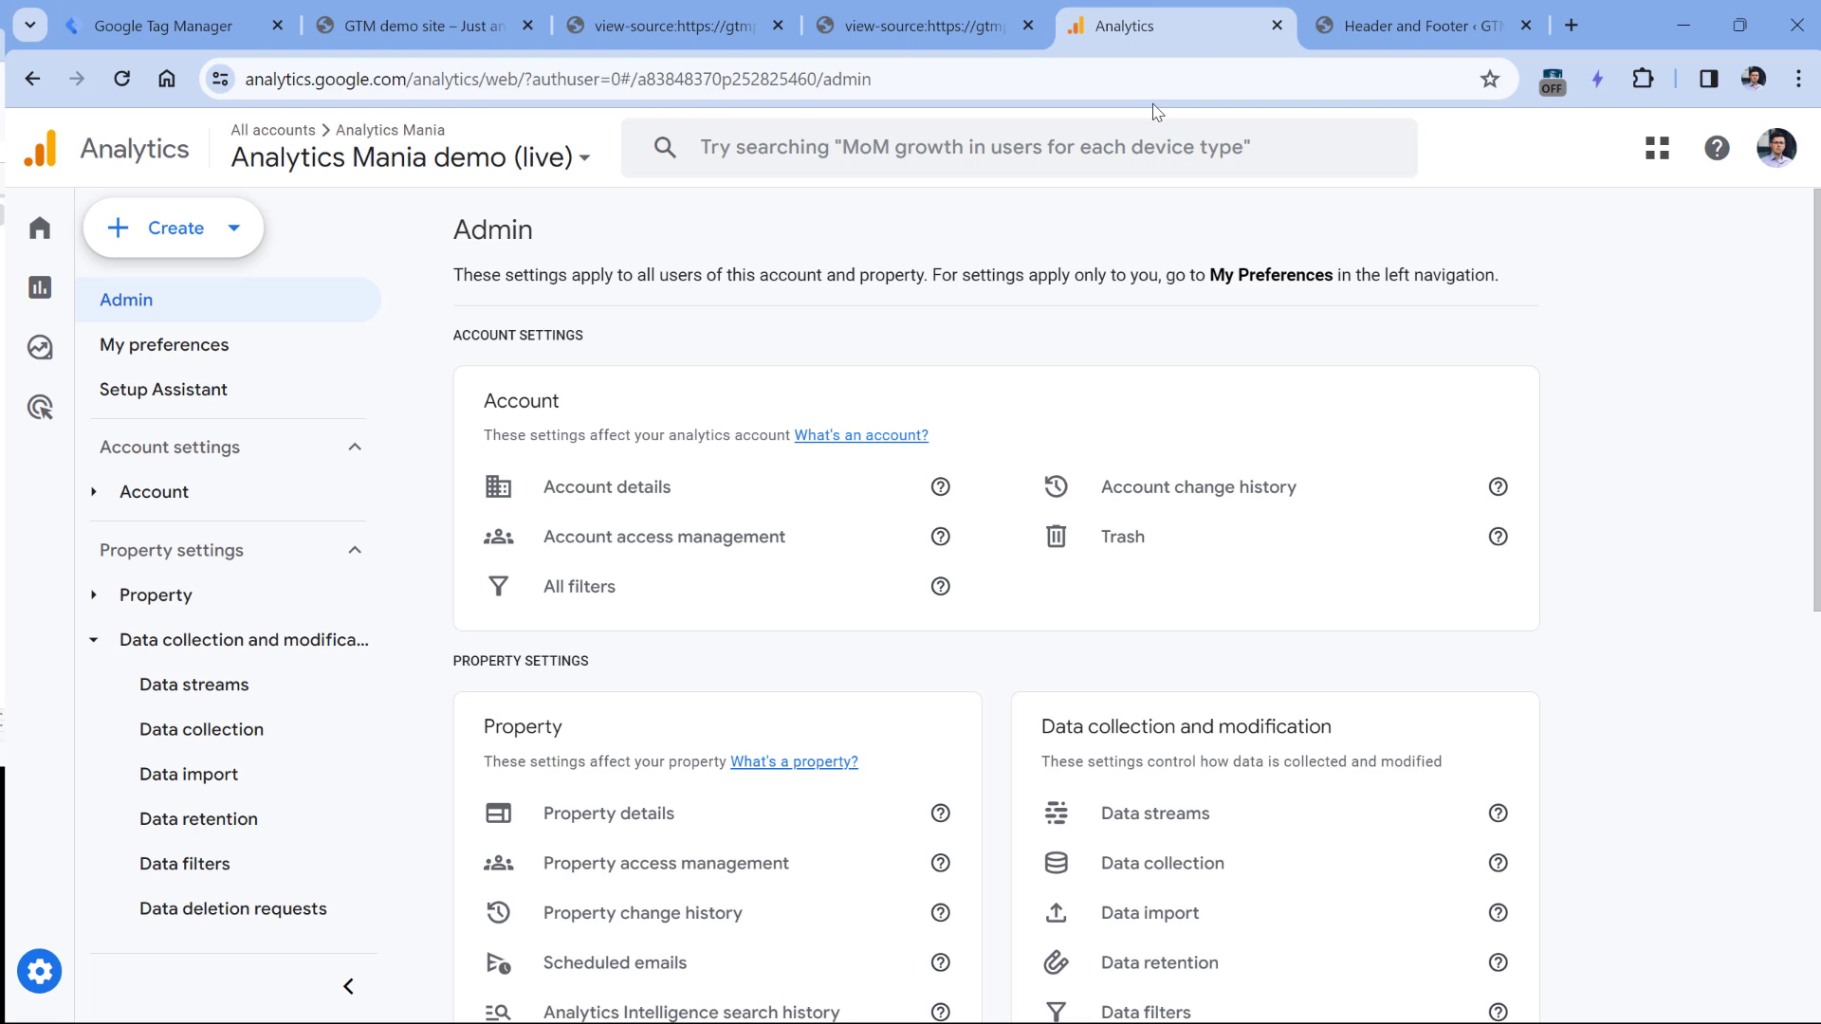
- Open the GTM Sandbox website data stream and select its measurement ID G-VSW03W7WS4
left_click(1173, 813)
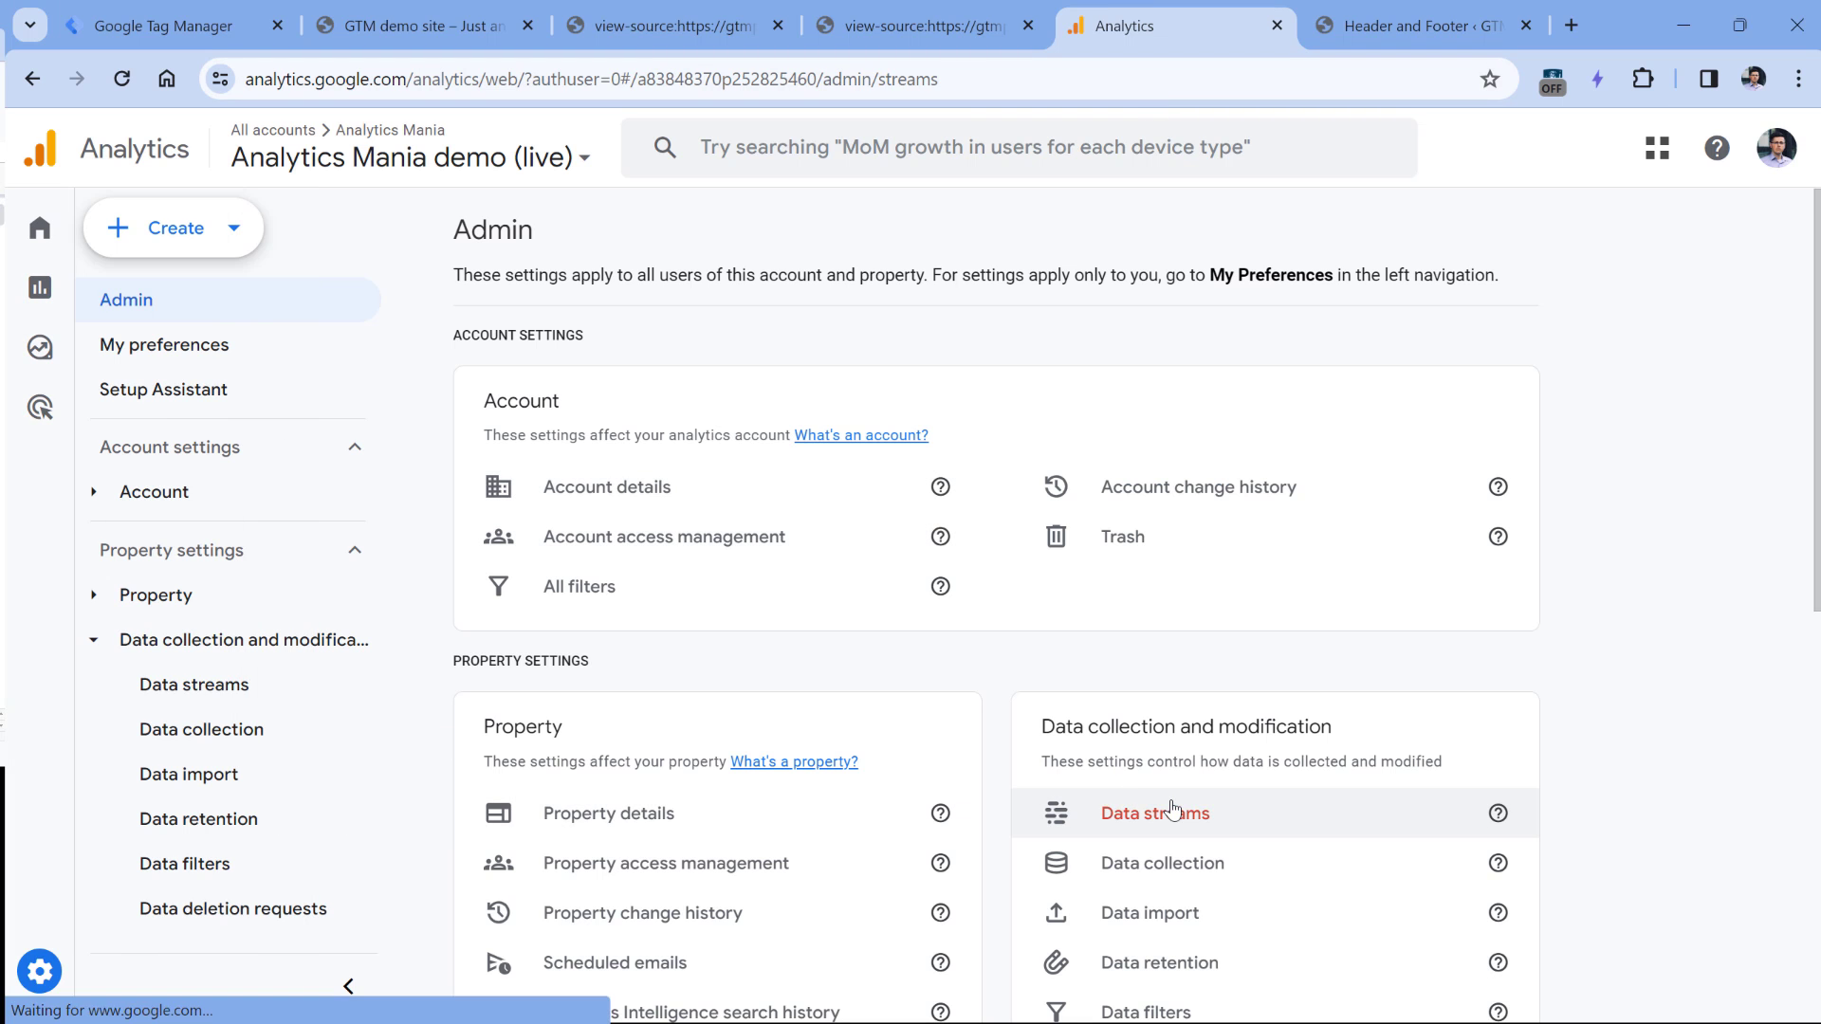
left_click(725, 381)
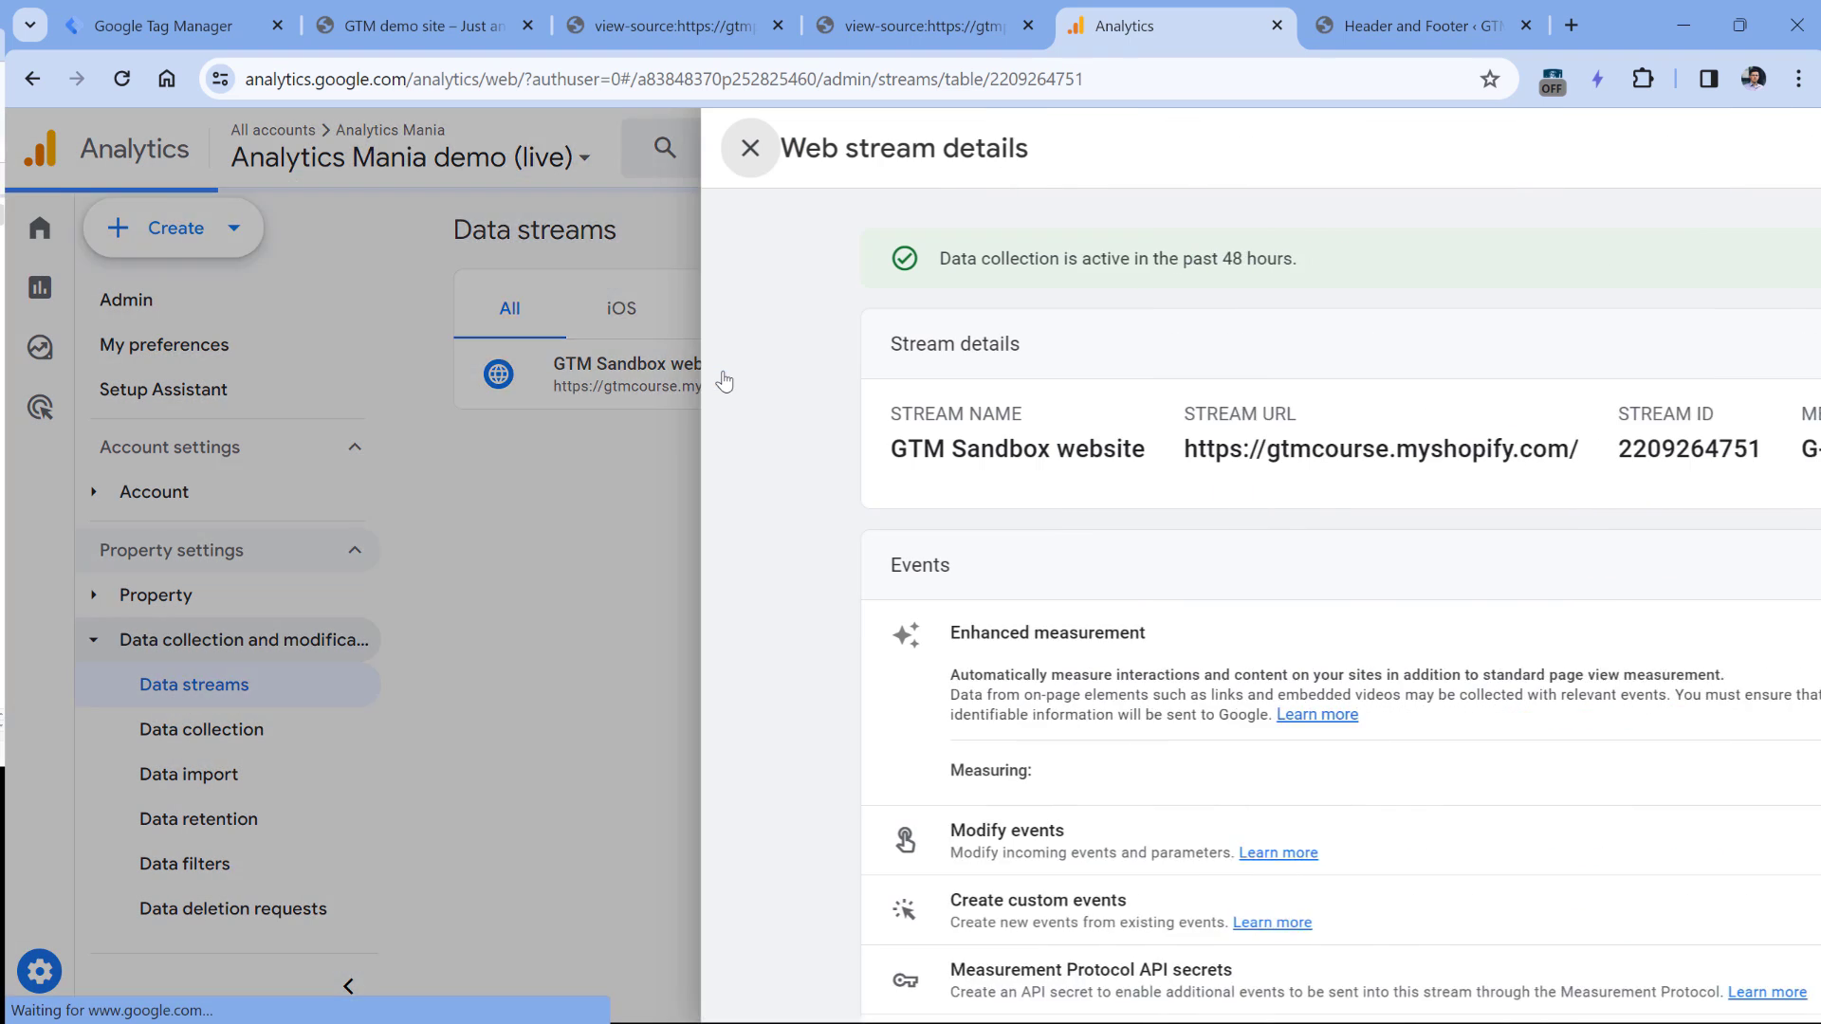
left_click_drag(1362, 449, 1557, 449)
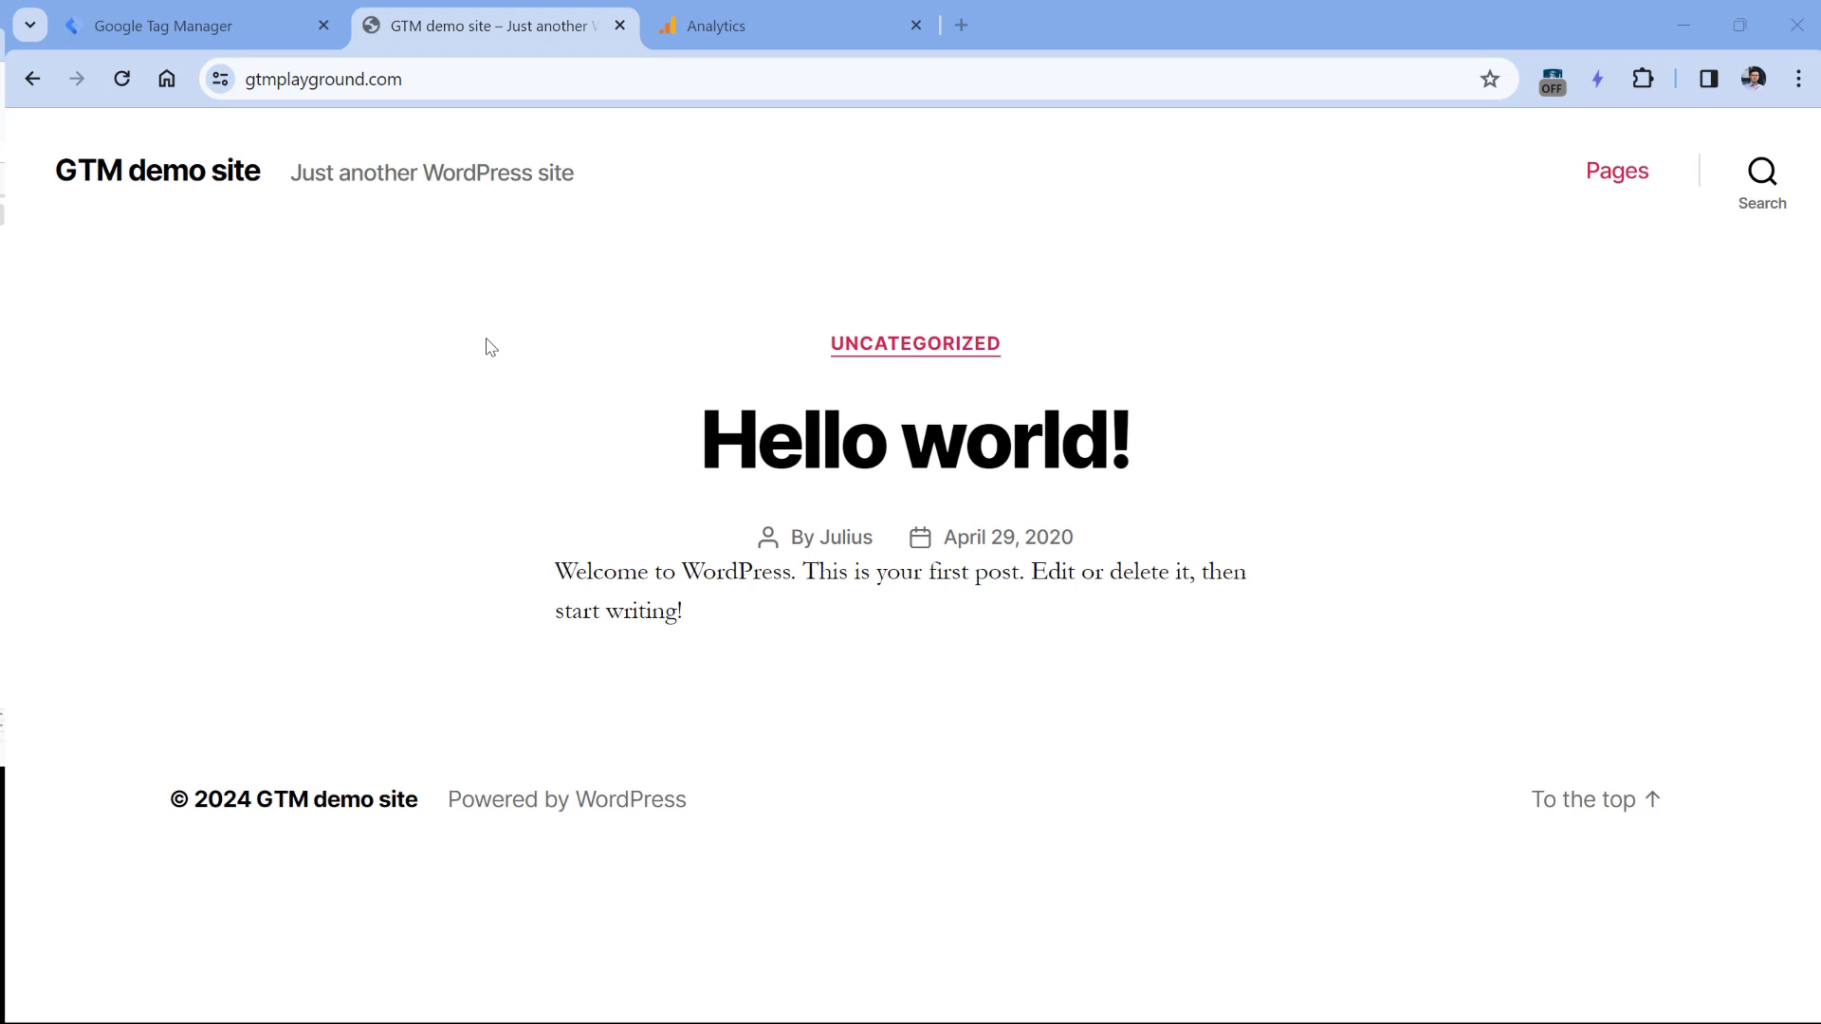
- Find the gtag snippet in the page source and select its configured ID G-939JDBMDOS
right_click(397, 284)
left_click(569, 852)
key("ctrl+f")
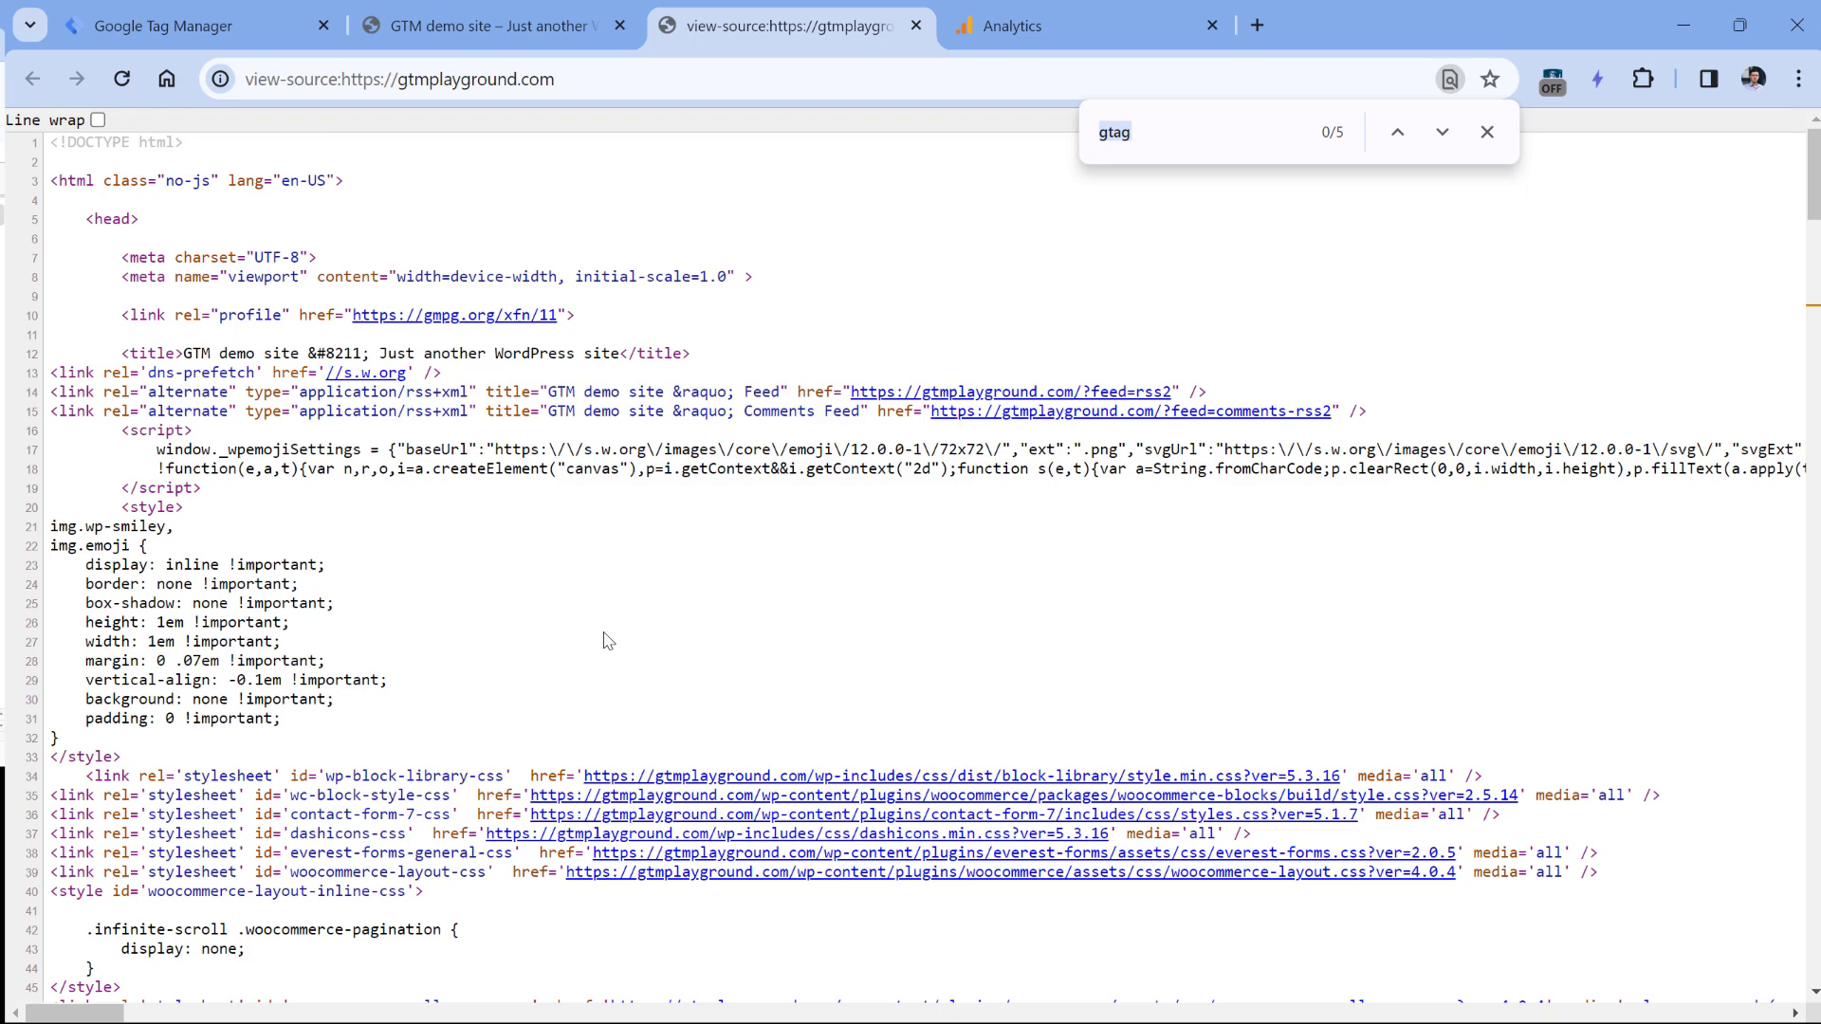
key("Return")
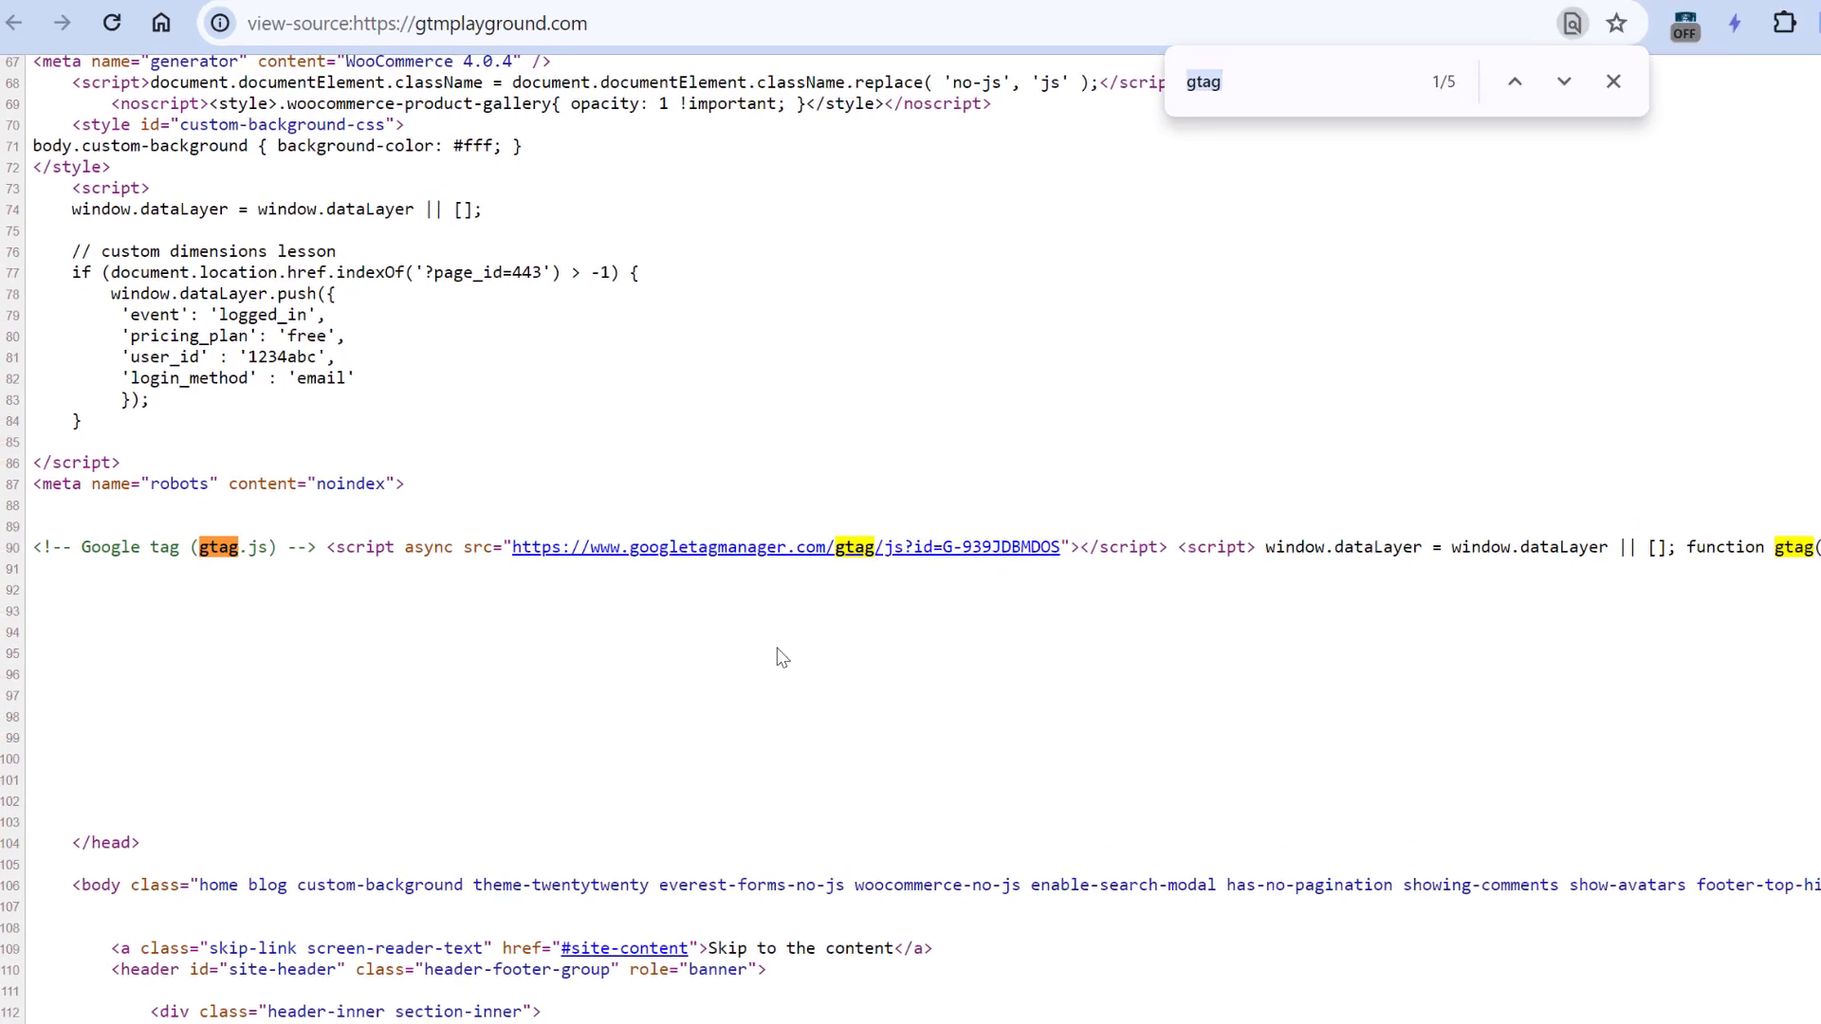
left_click_drag(1059, 550, 950, 553)
scroll(1034, 702, "right", 10)
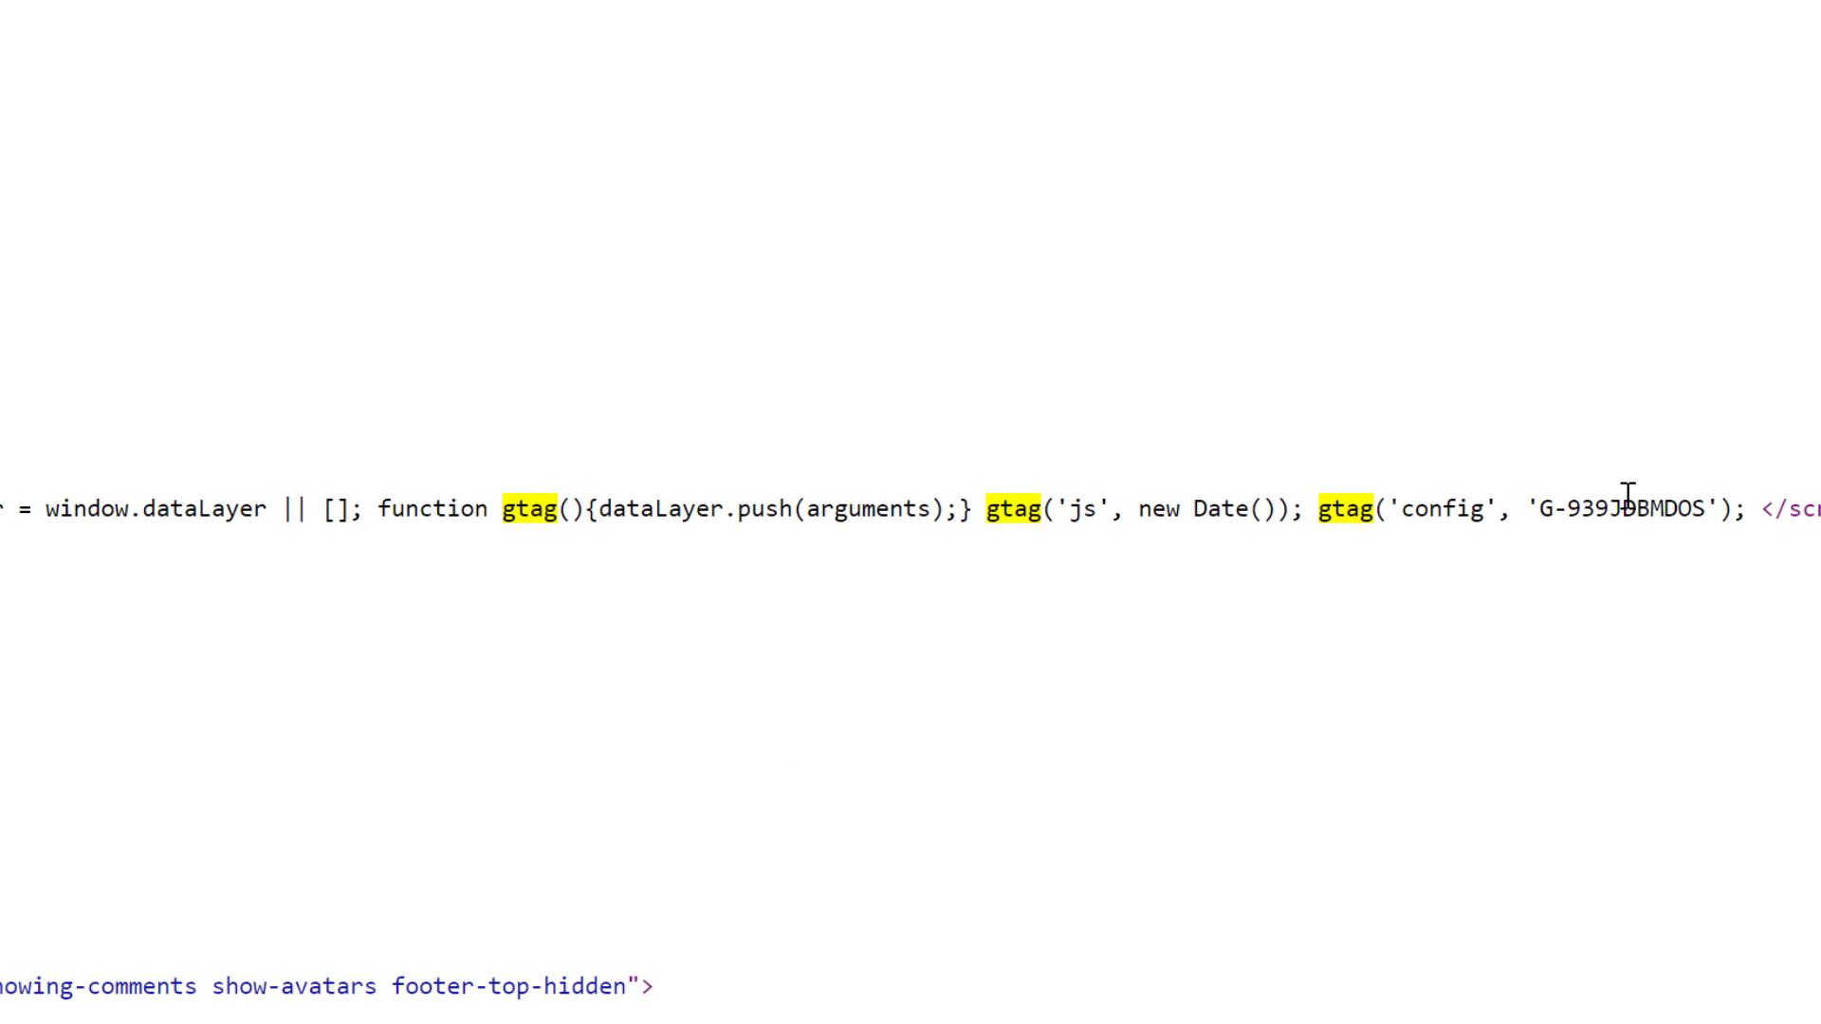
double_click(1626, 508)
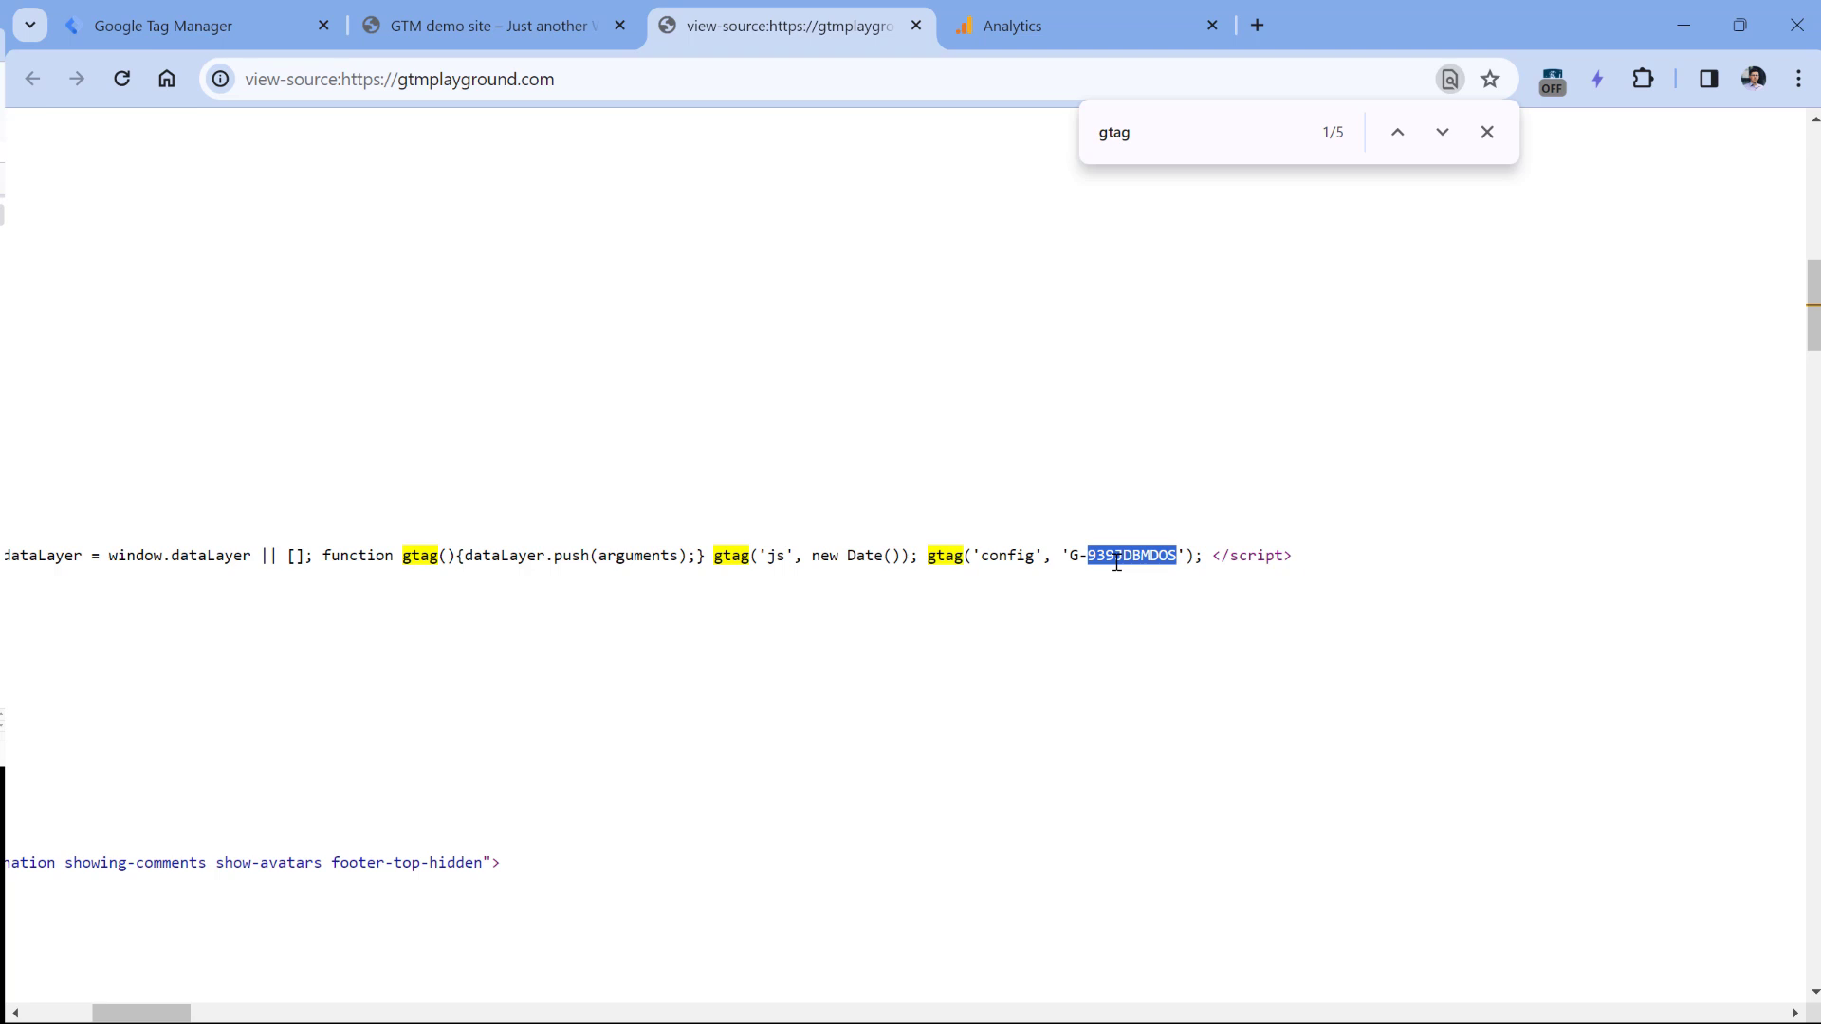
left_click(210, 29)
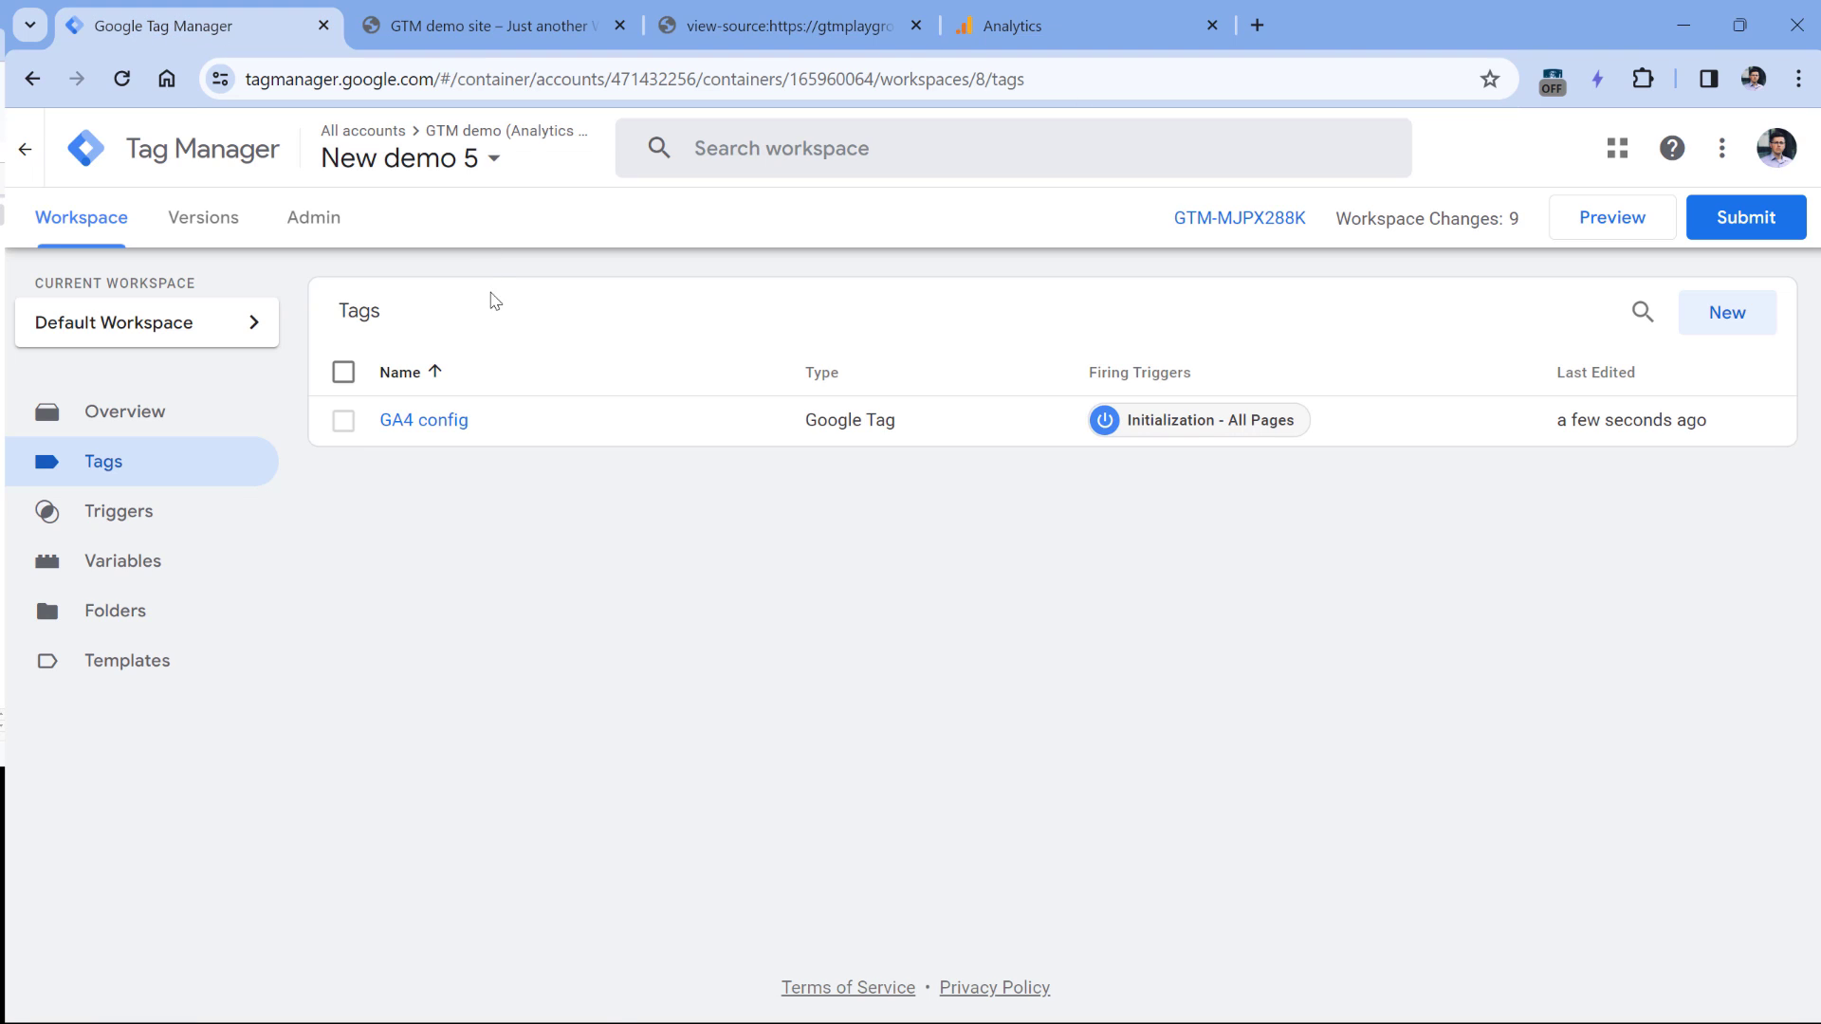
- Open the GA4 config tag to edit its tag ID
left_click(427, 433)
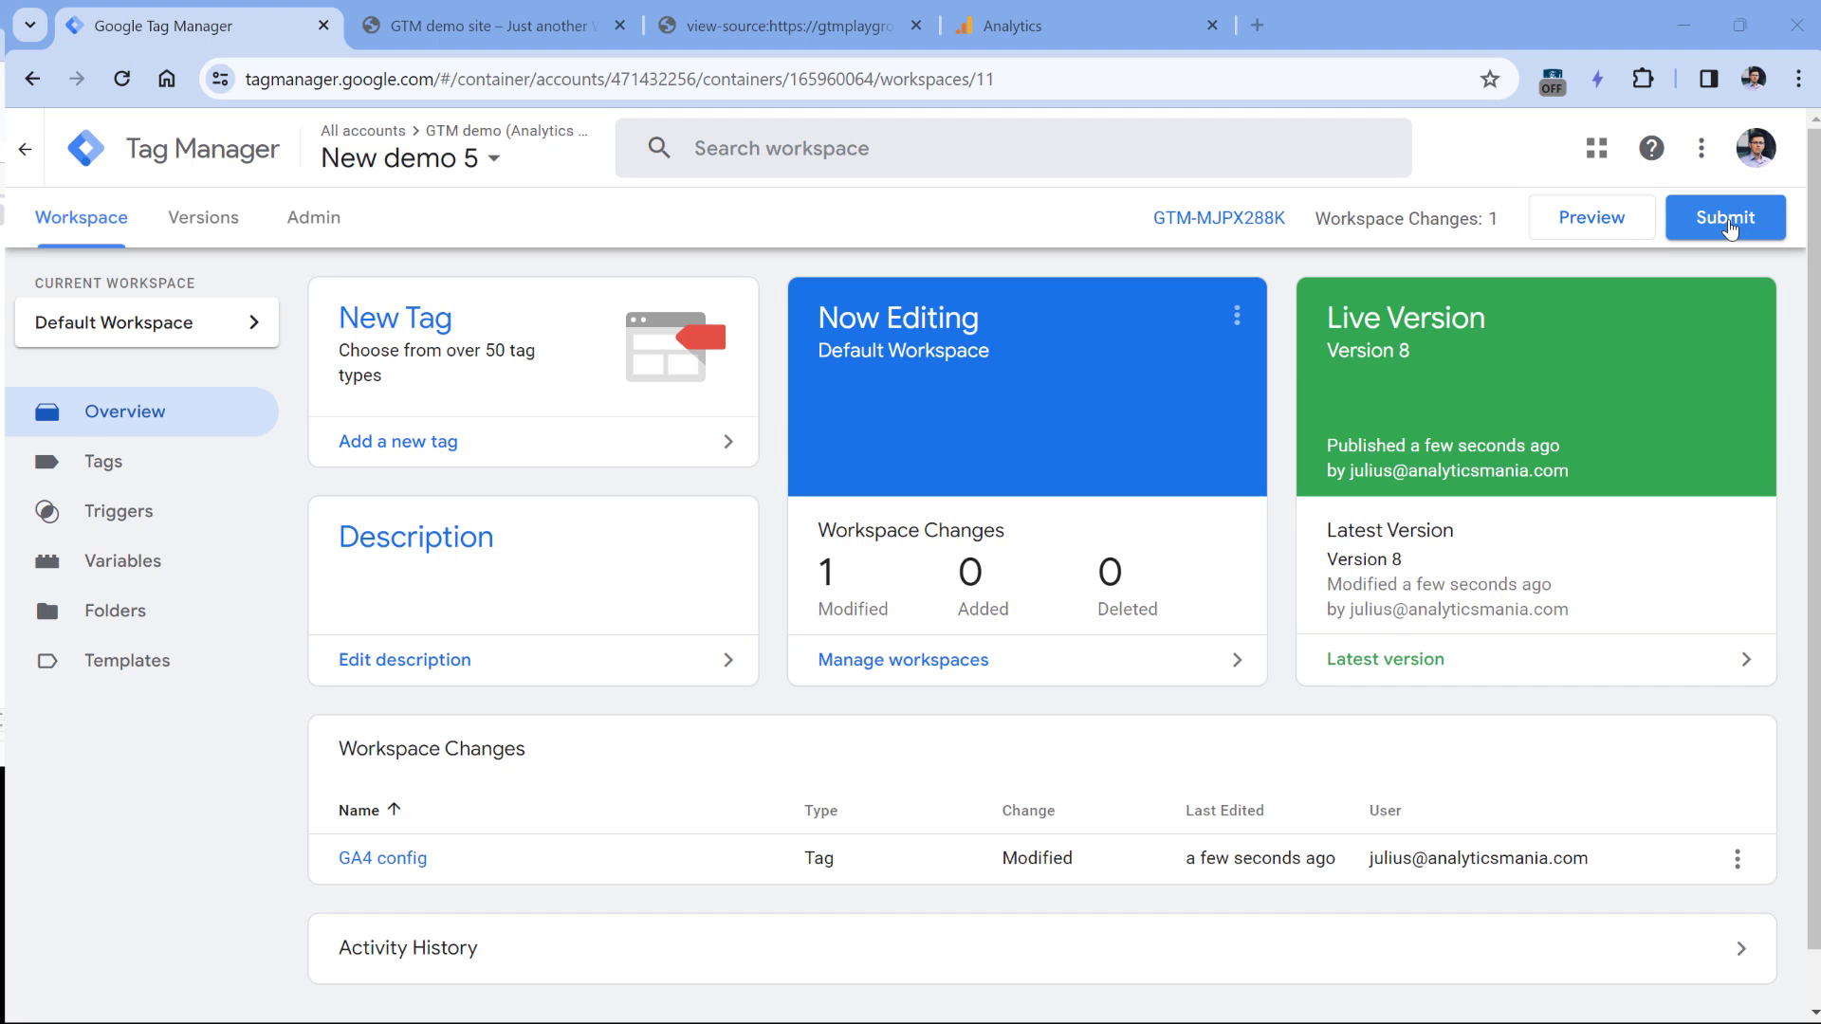
- Add the 'Exception - page URL contains /' trigger to GA4 config and start Preview
left_click(1729, 228)
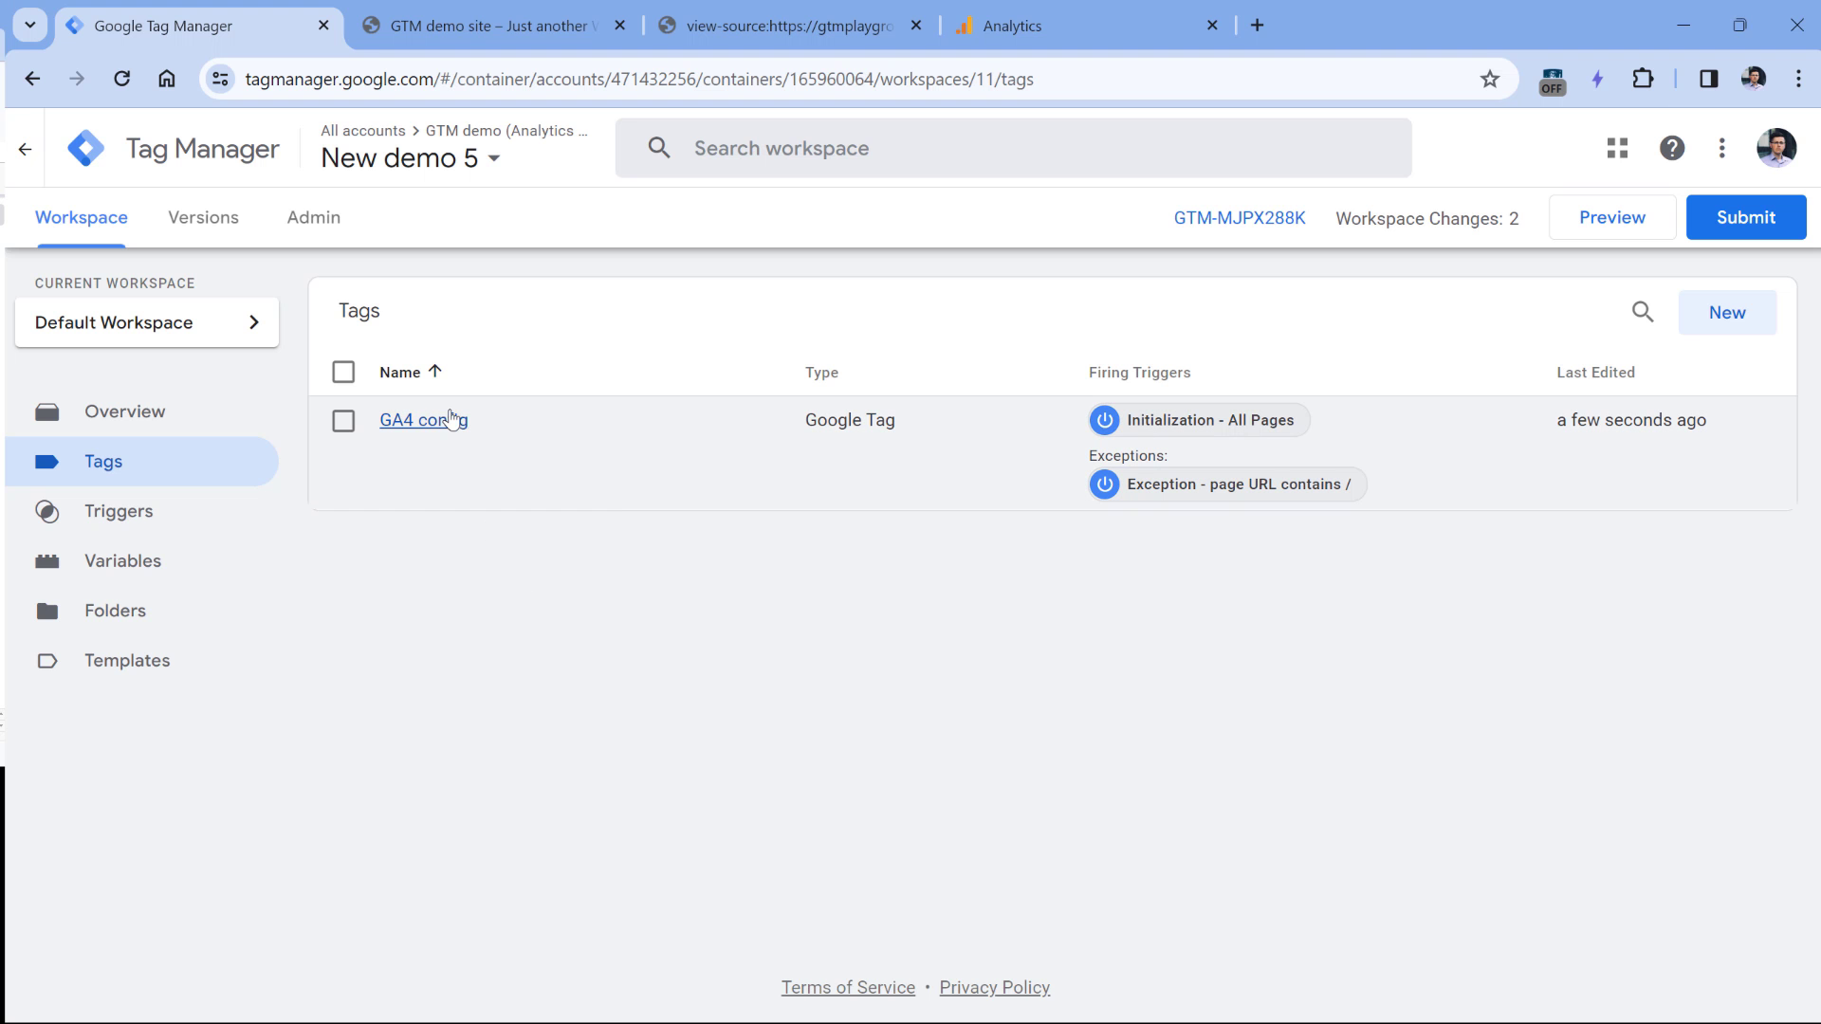
left_click(1614, 231)
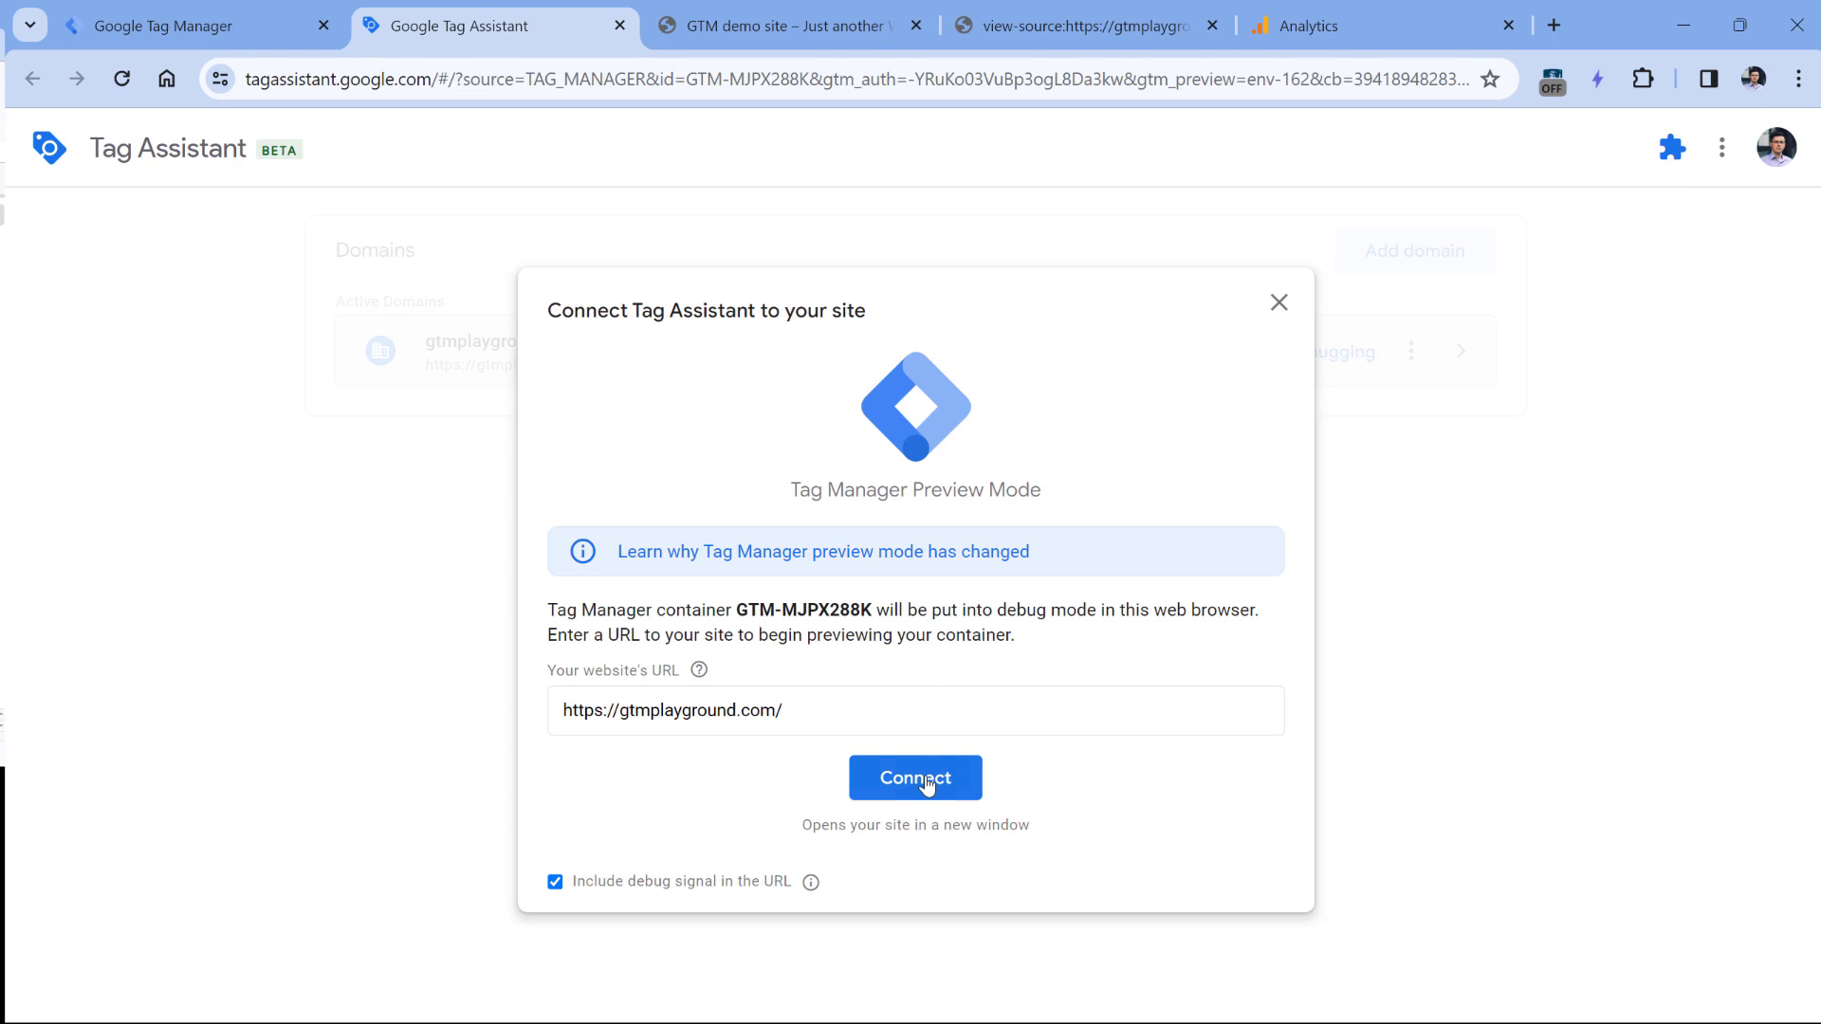
- Connect Tag Assistant to gtmplayground.com and check GA4 config's details on page and Initialization events
left_click(916, 774)
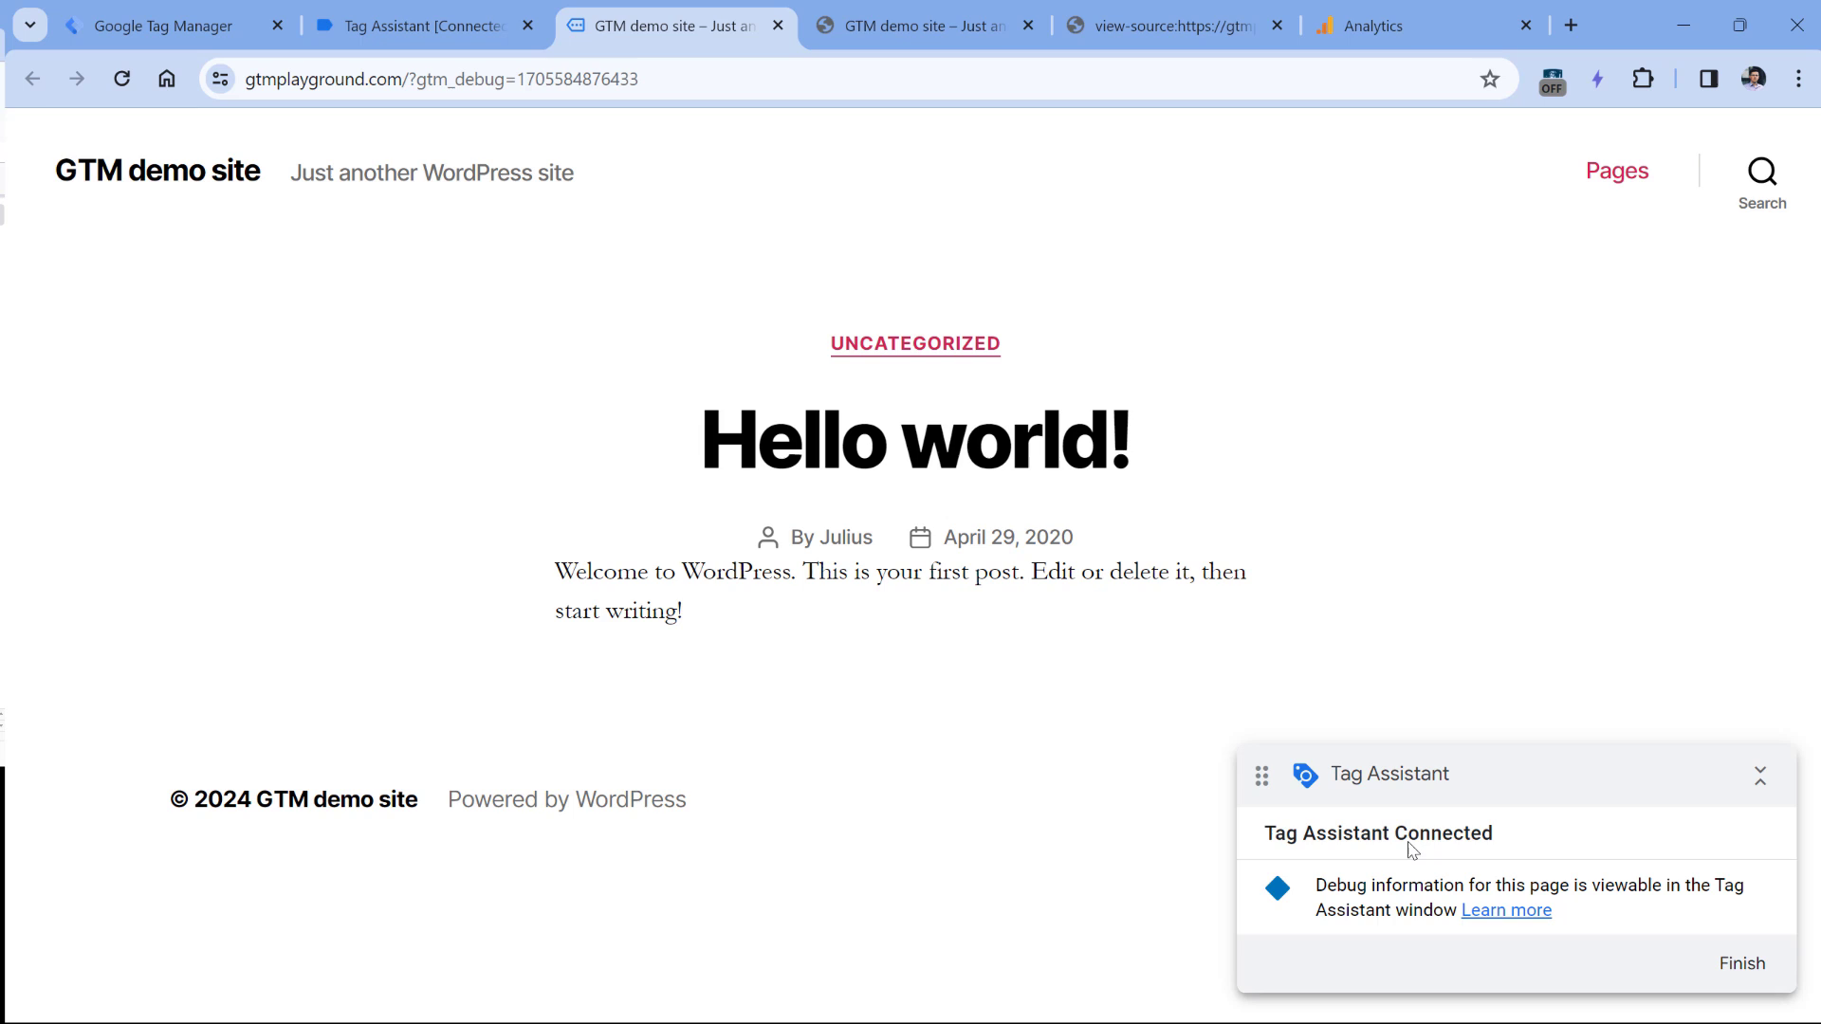
left_click(446, 26)
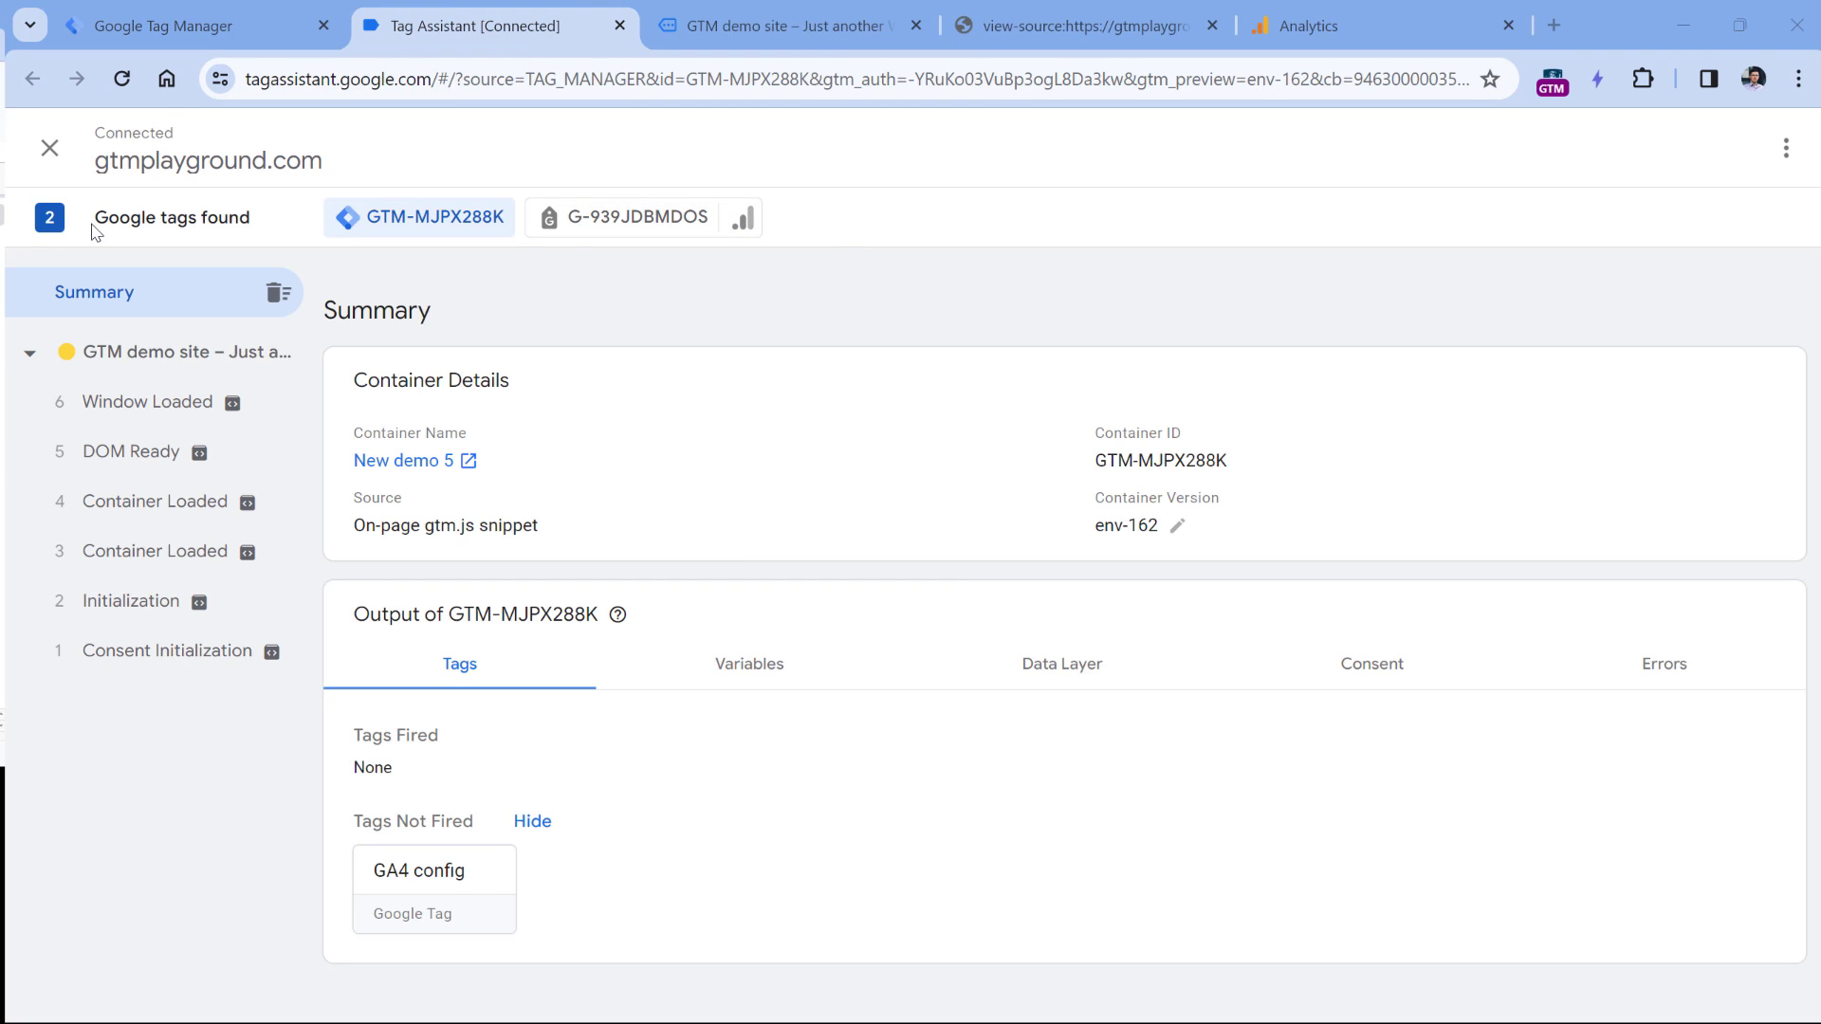
left_click(157, 362)
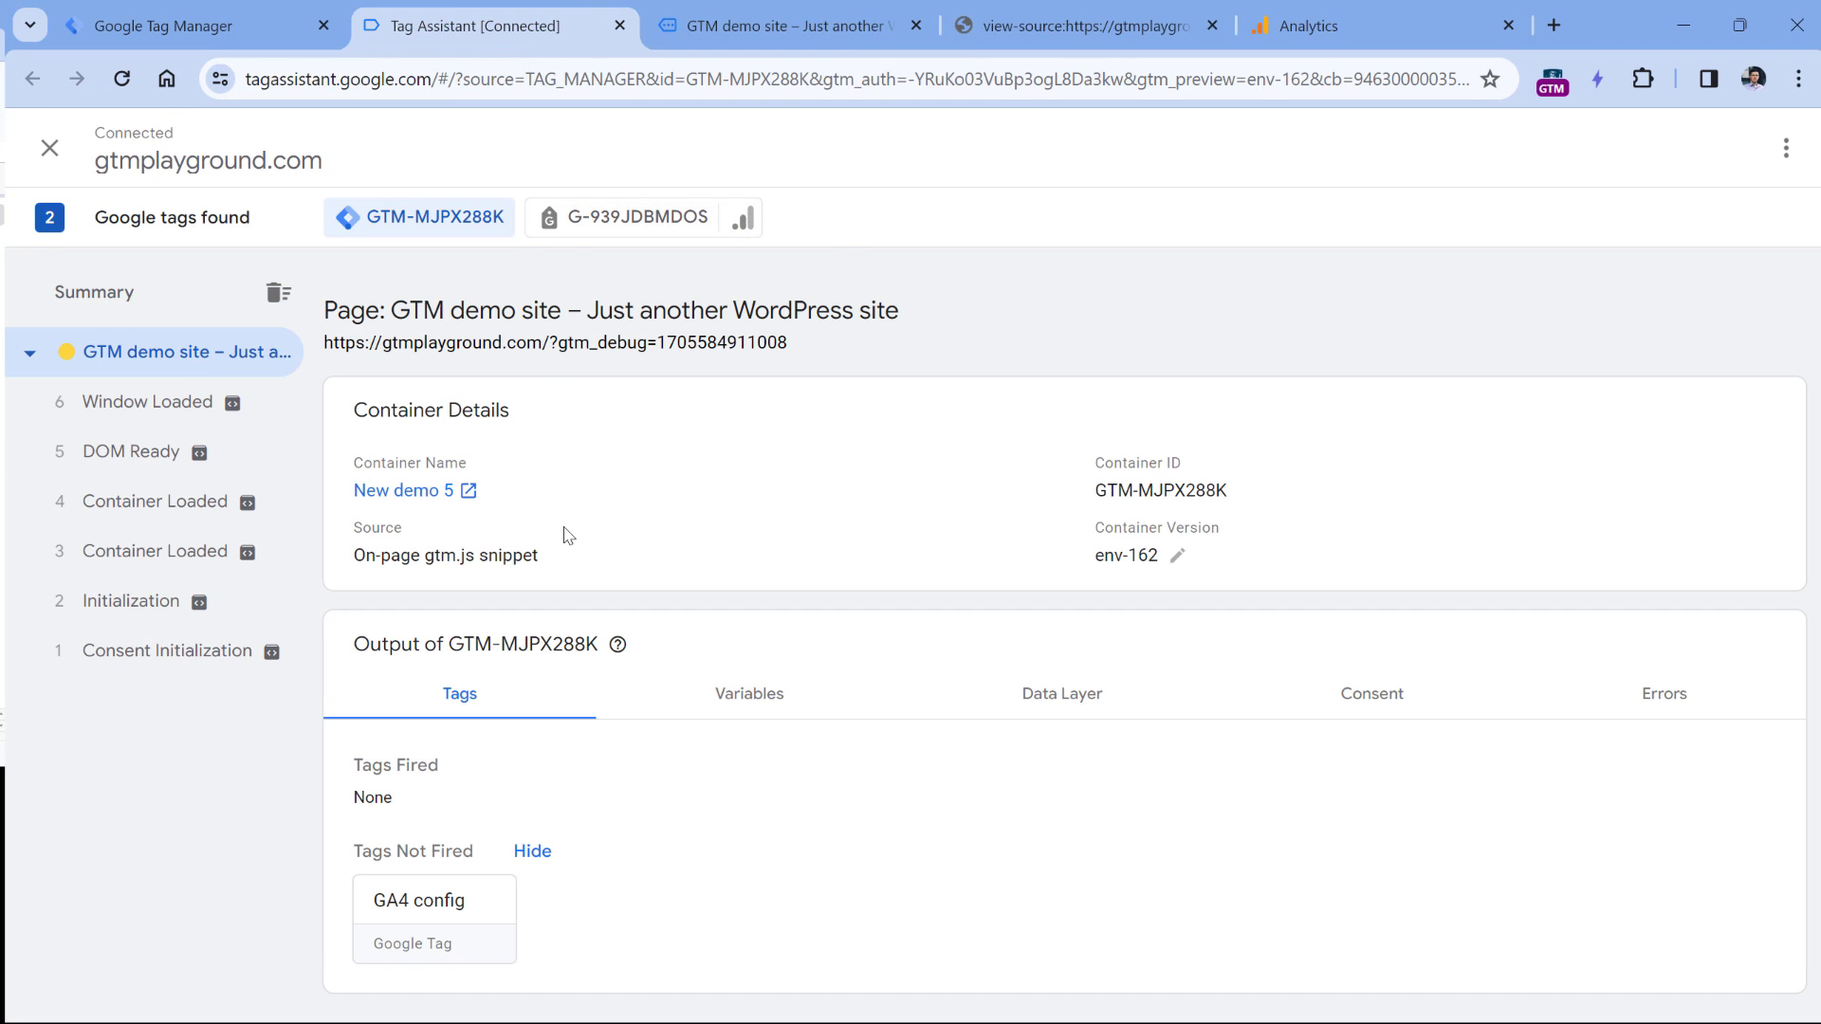
left_click(438, 932)
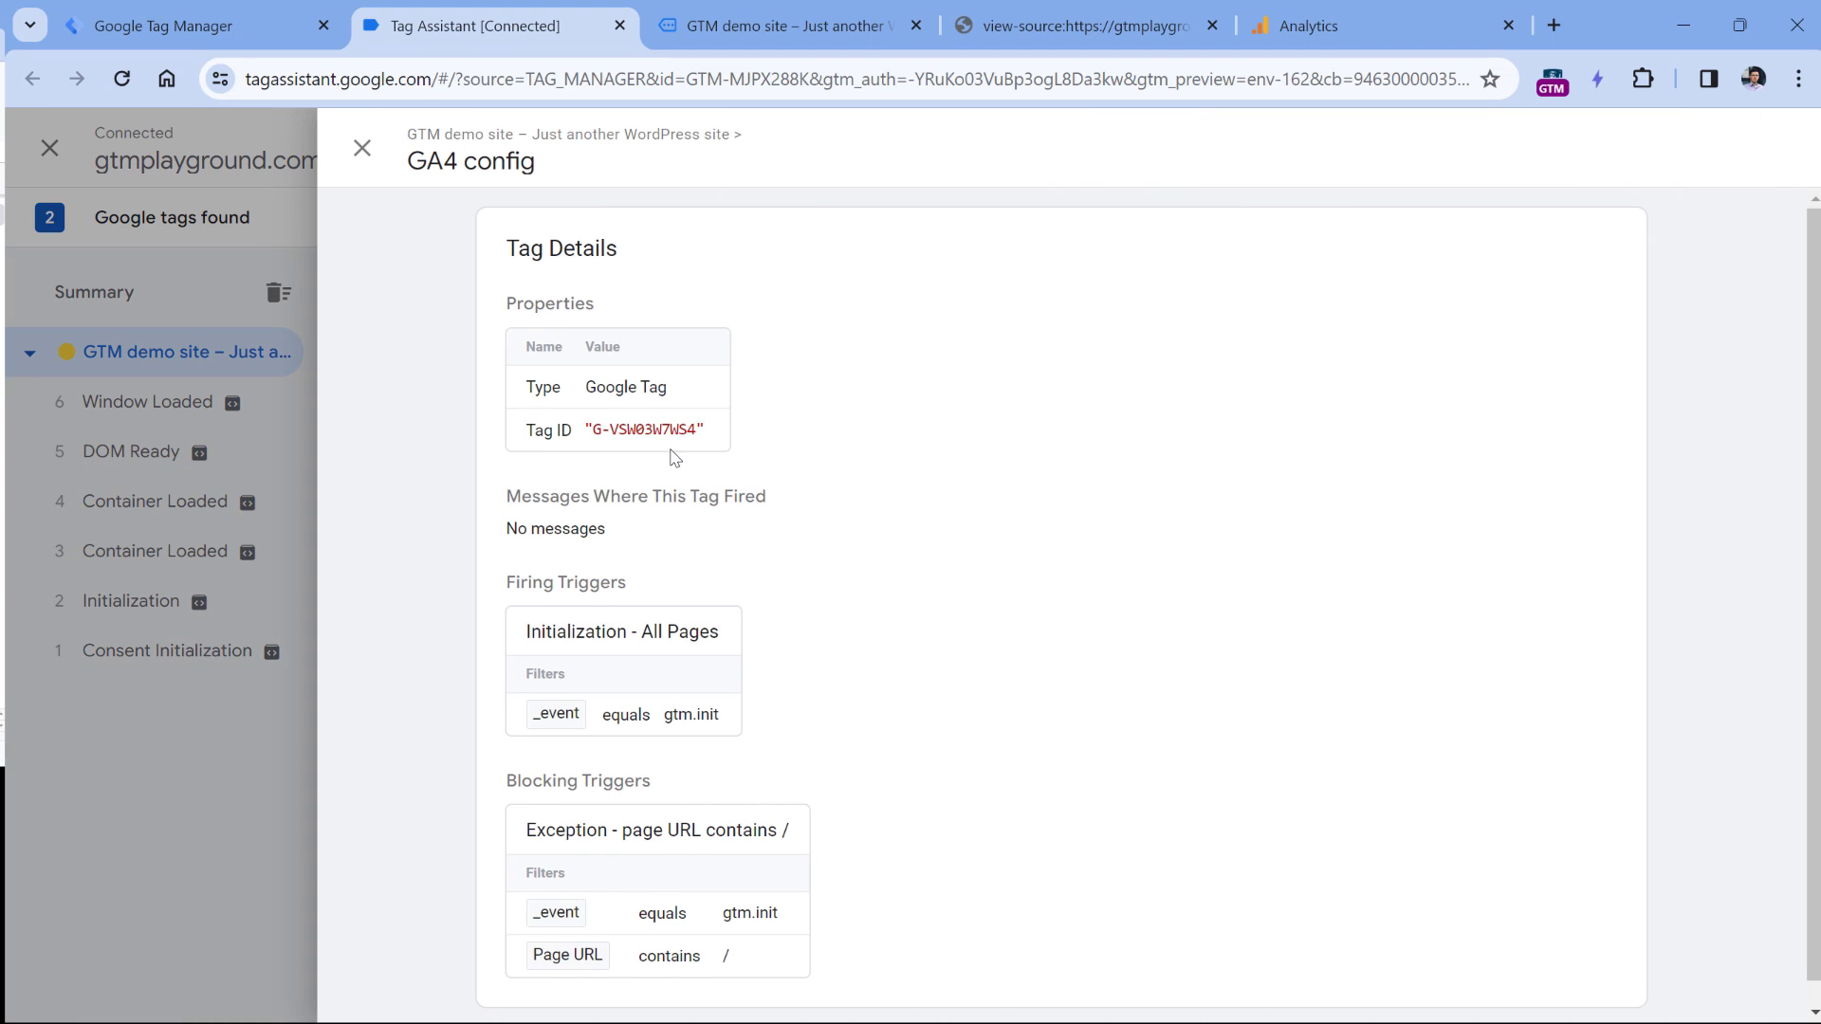
left_click(363, 150)
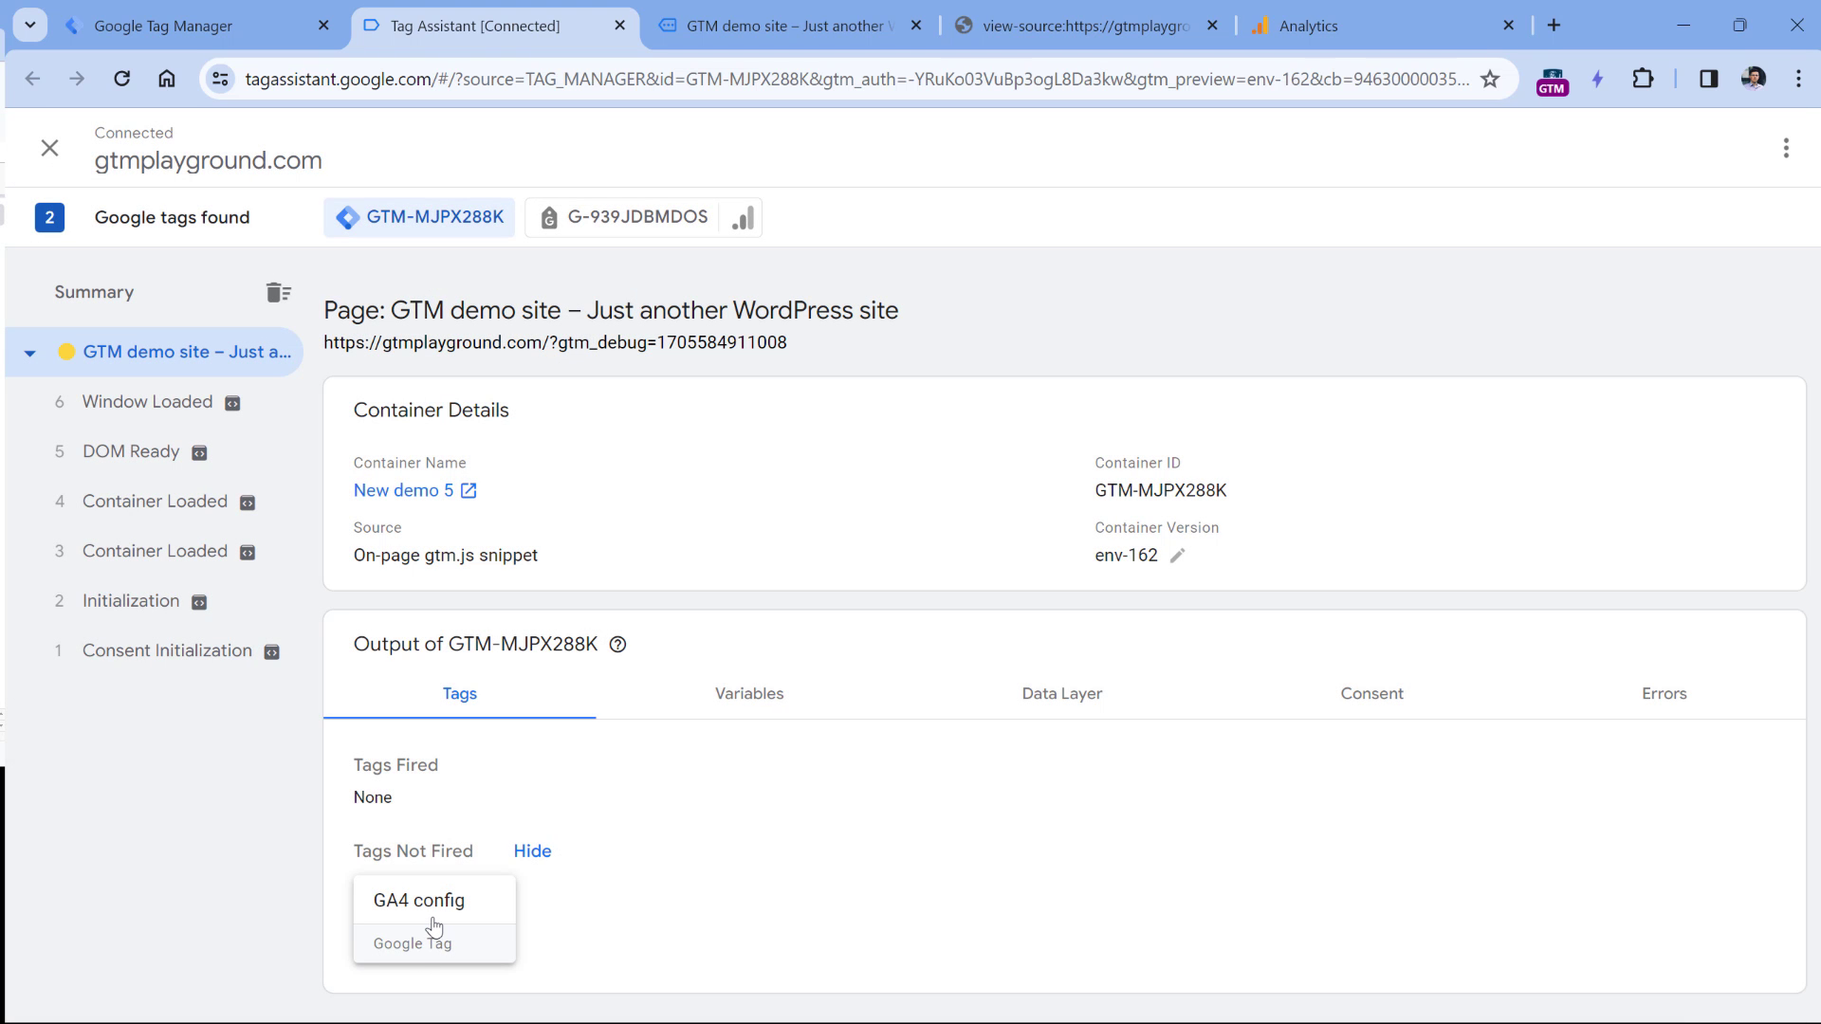
left_click(142, 614)
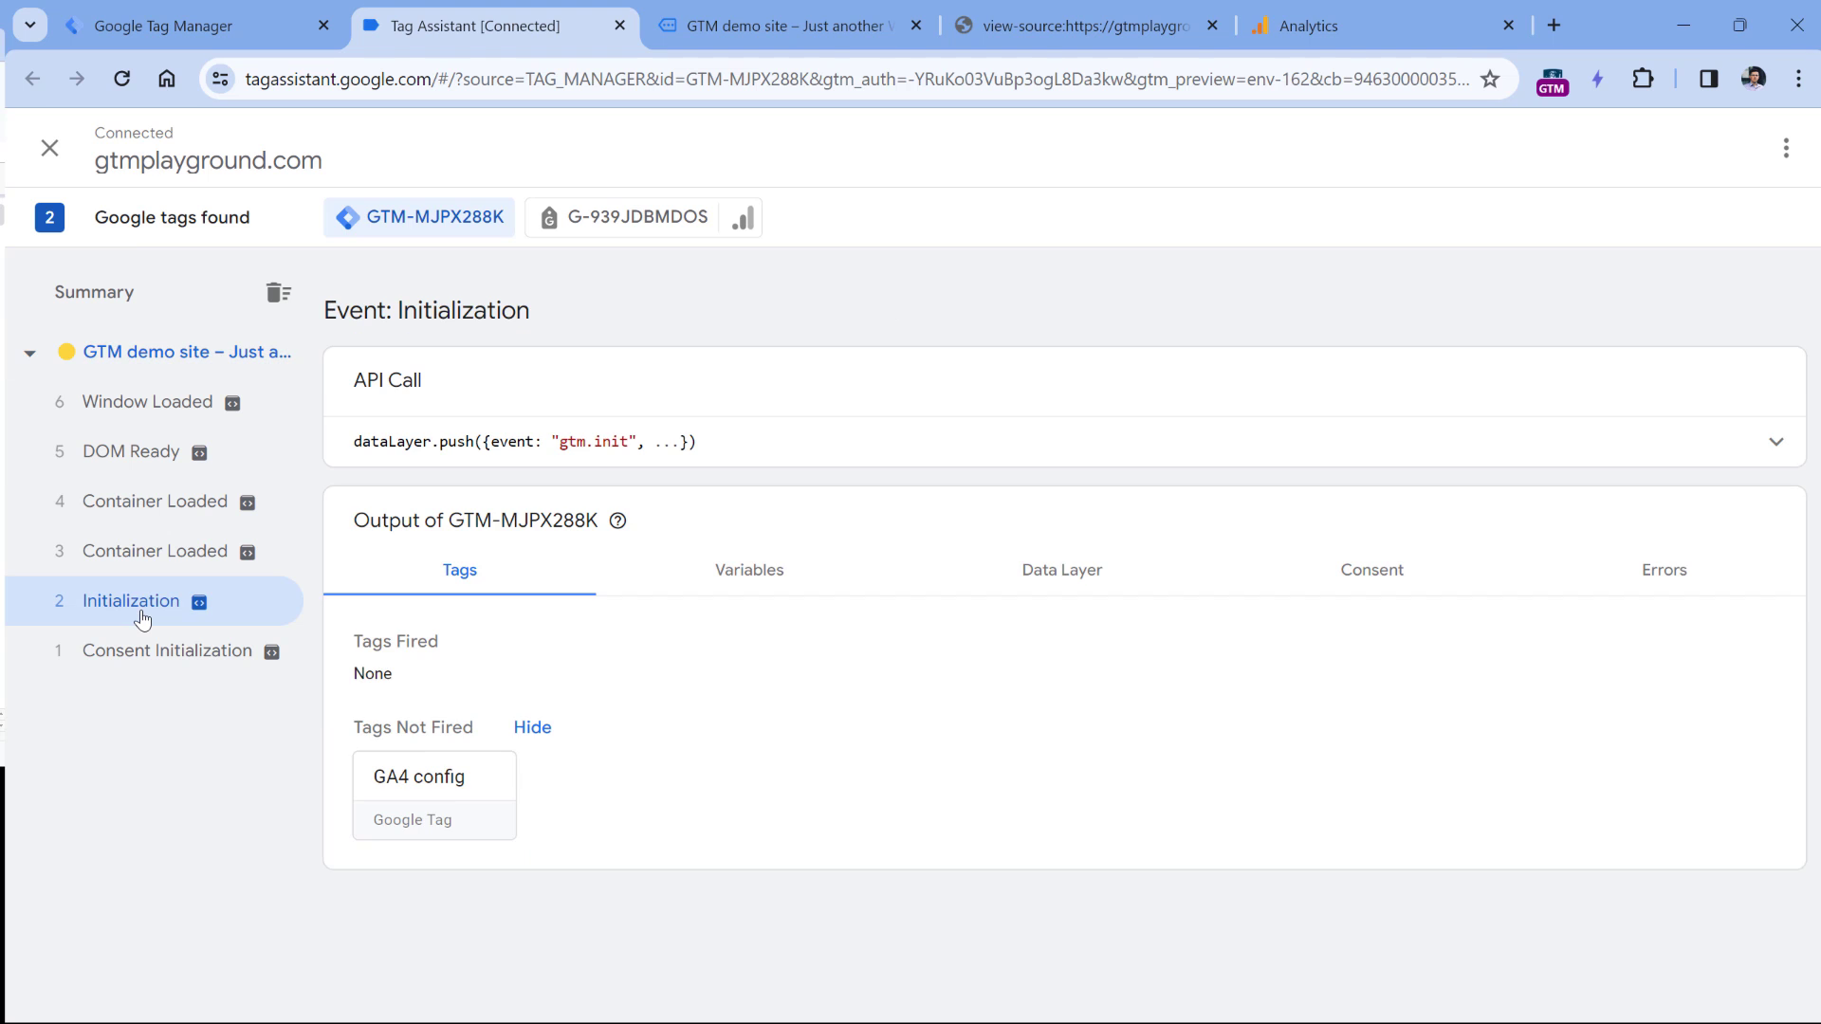
left_click(434, 804)
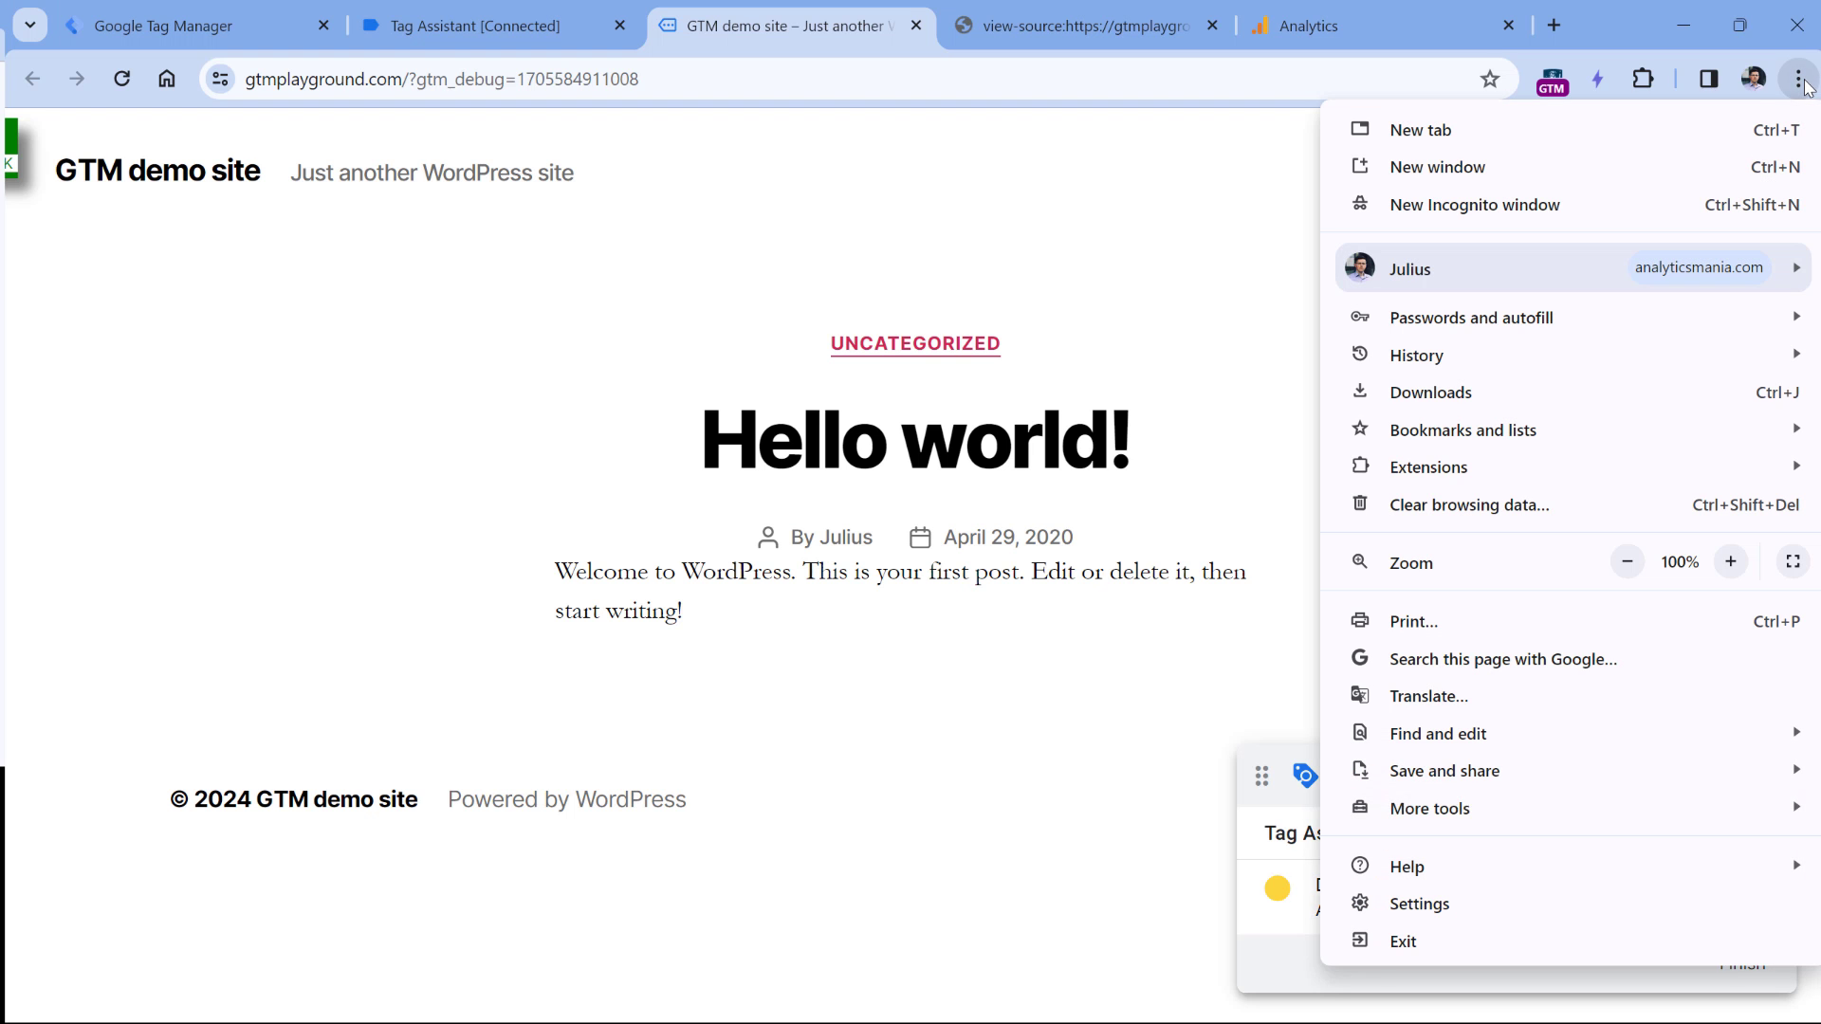
- Open DevTools' Console on the demo site to see the GA4 page_view hit for G-939JDBMDOS
mouse_move(1461, 808)
left_click(1123, 962)
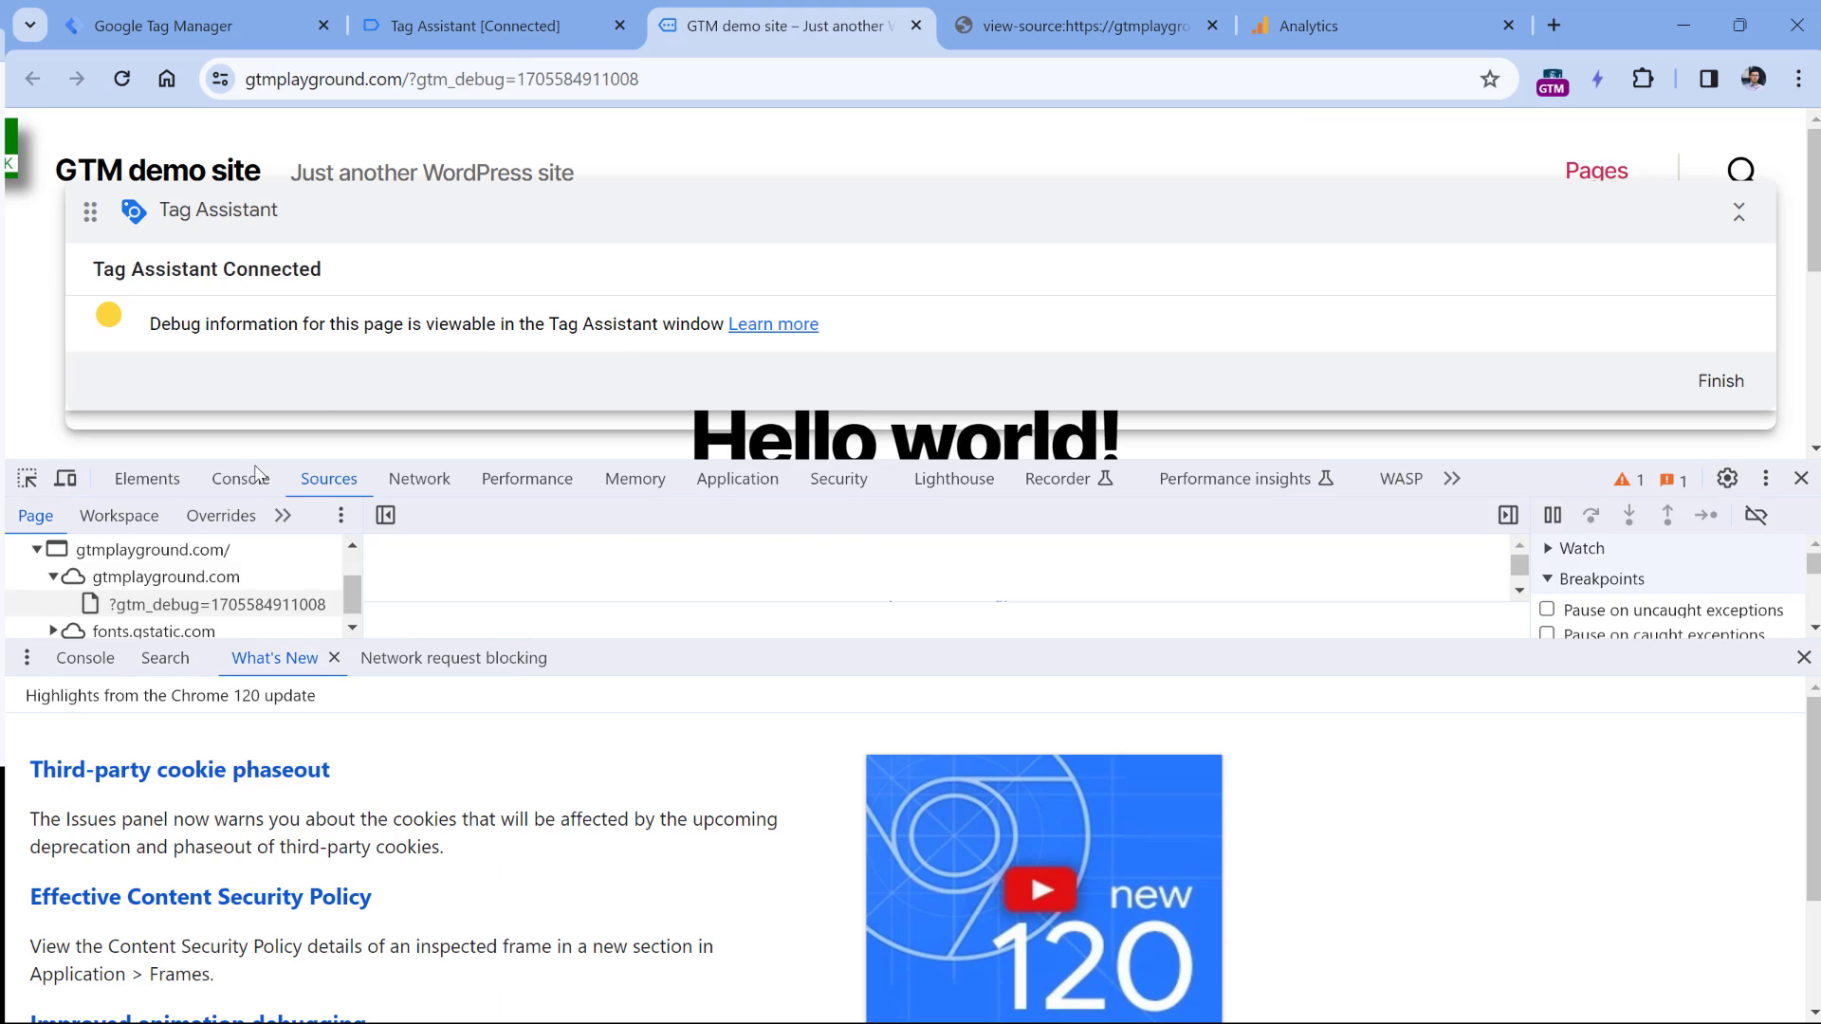
key("Escape")
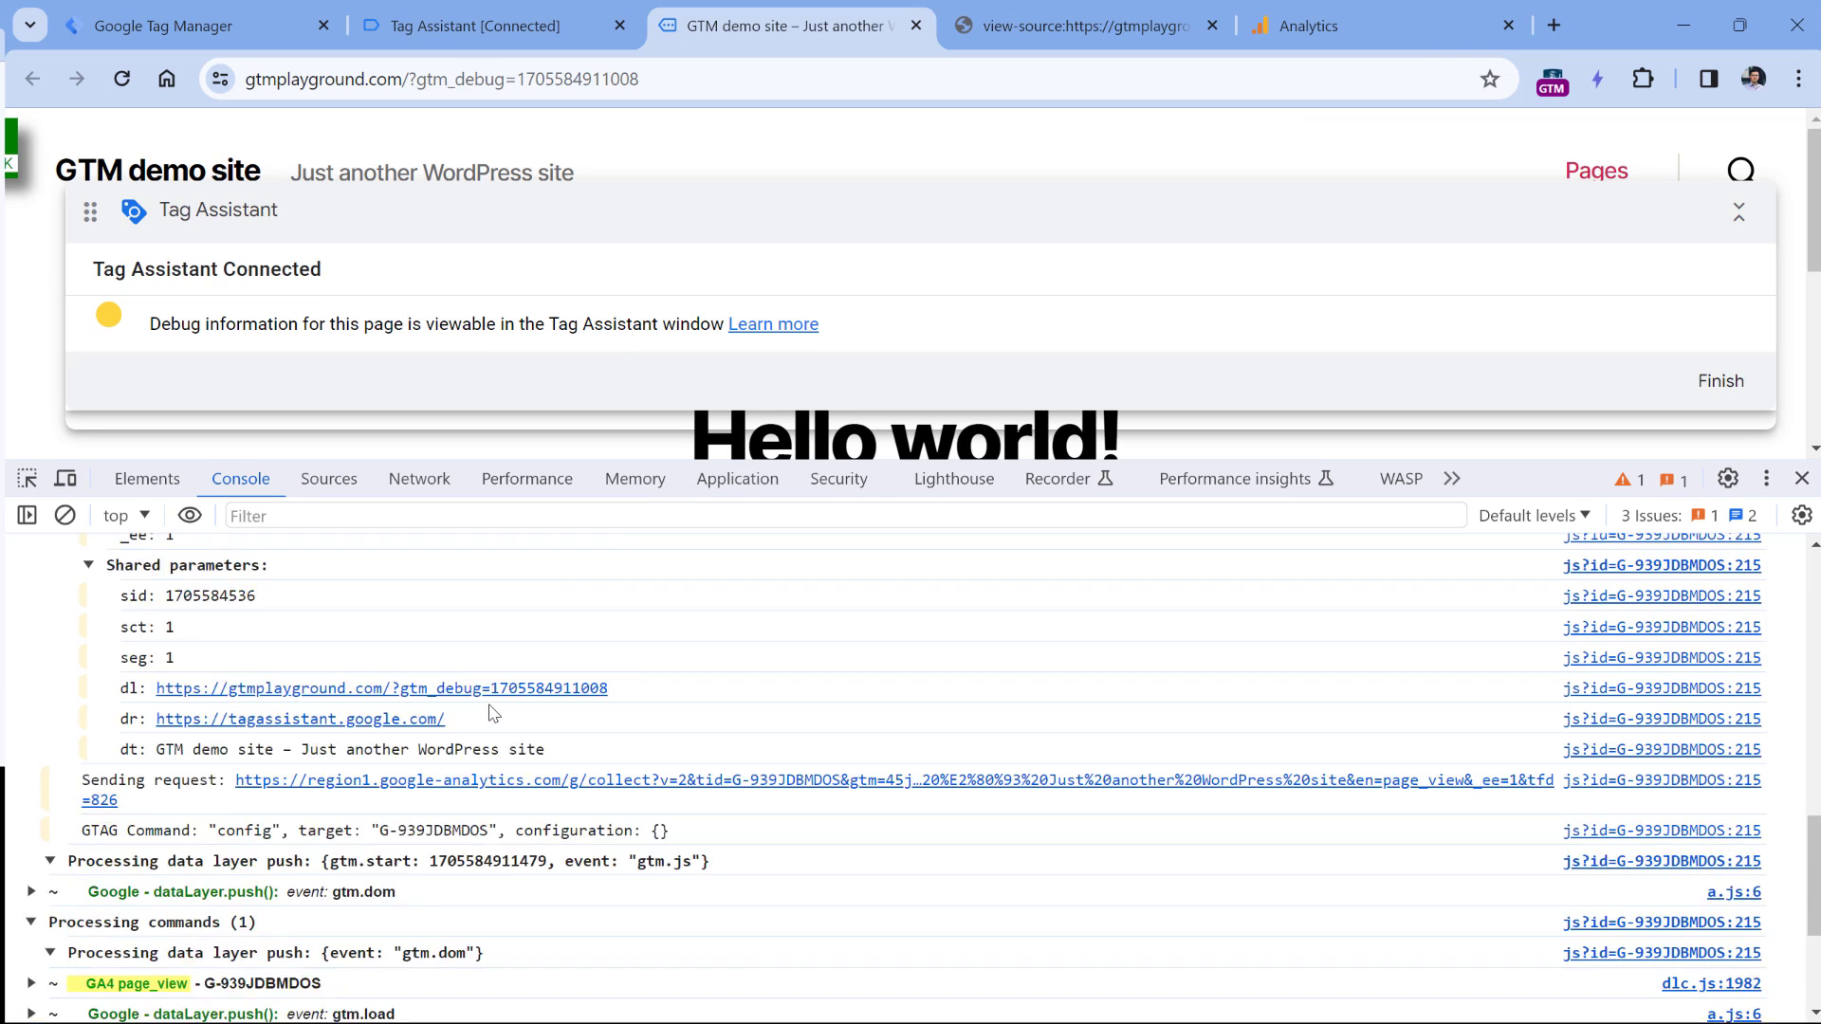
scroll(488, 713, "up", 5)
scroll(489, 713, "down", 10)
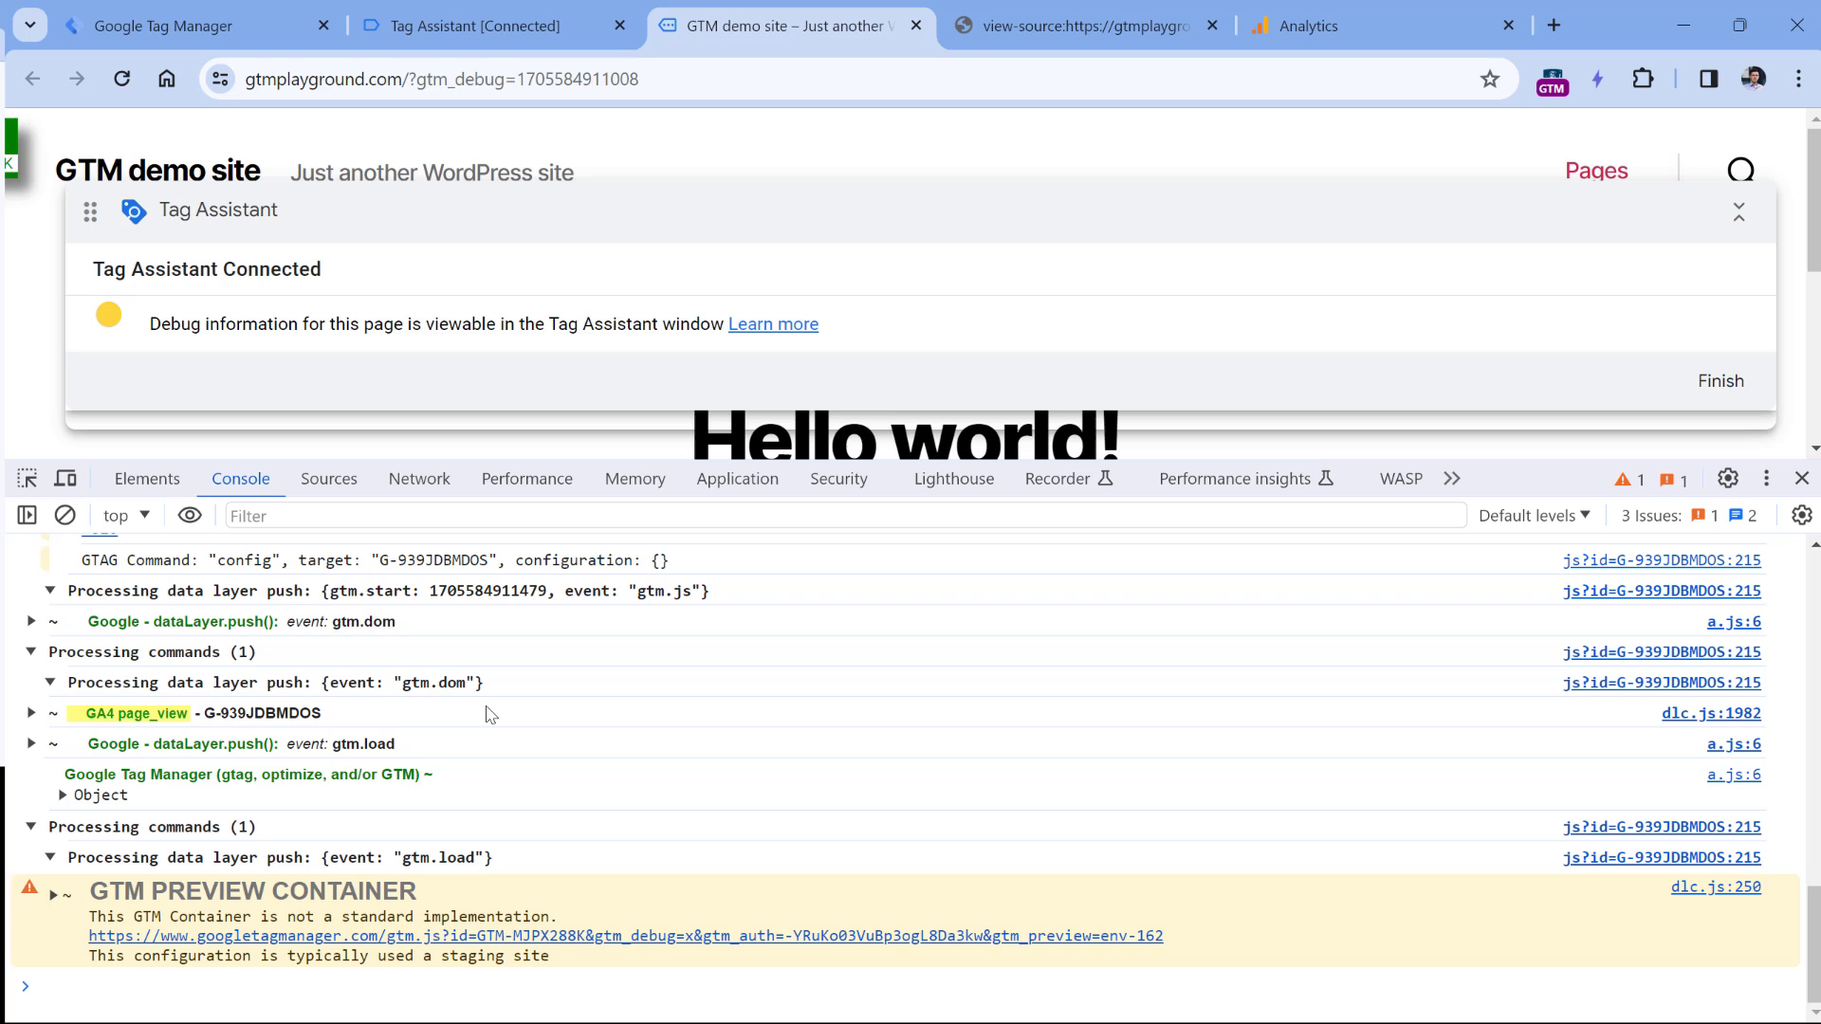